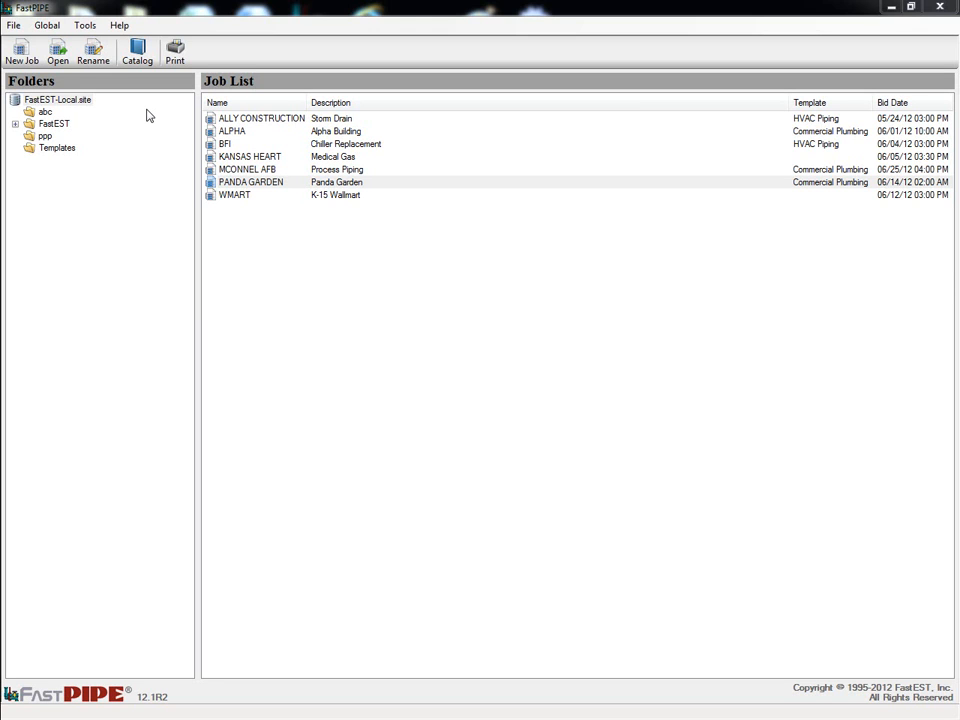
Examine the catalog record of the 1-inch 90 Ell among the Anvil 150# Black Mall Threaded black malleable fittings.
{"action": "left_click", "coordinate": [142, 65]}
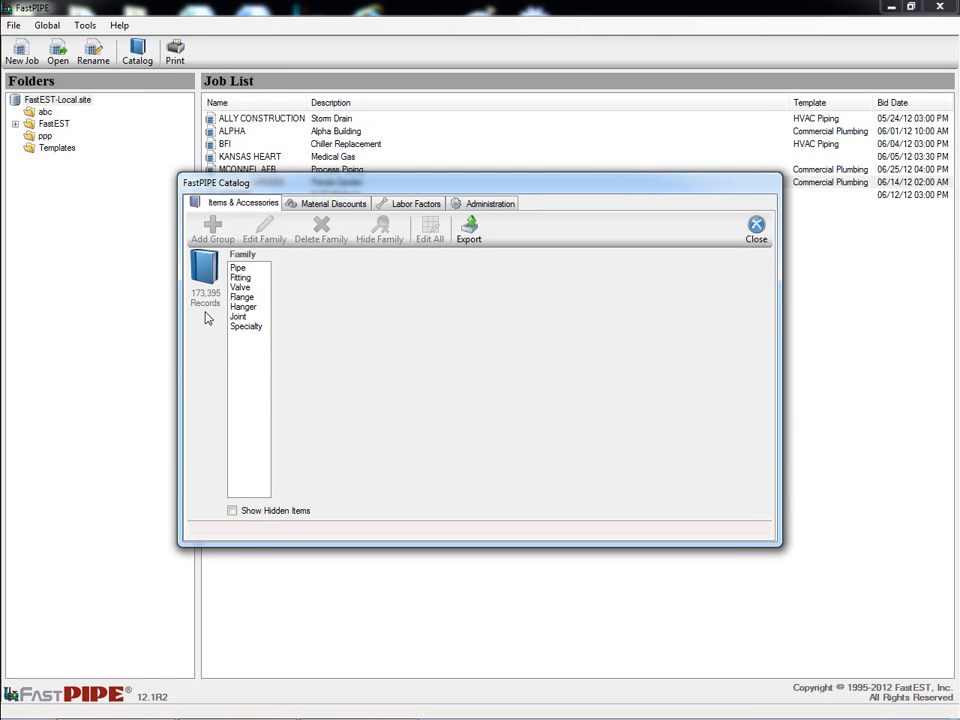
{"action": "left_click", "coordinate": [242, 277]}
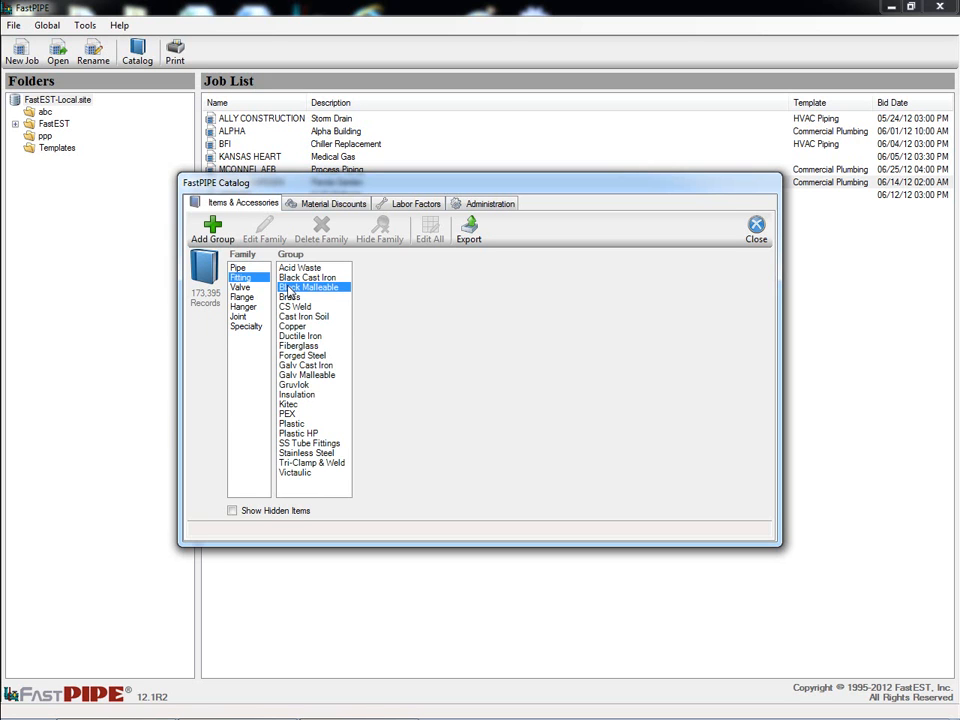
{"action": "left_click", "coordinate": [290, 287]}
{"action": "left_click", "coordinate": [380, 268]}
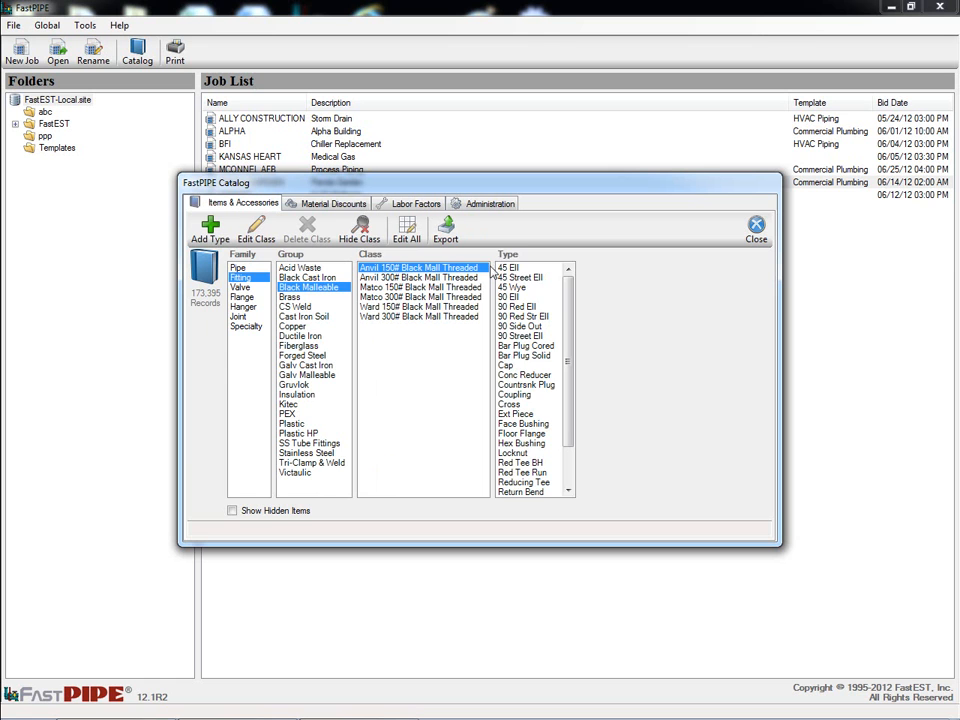
{"action": "left_click", "coordinate": [515, 297]}
{"action": "double_click", "coordinate": [606, 316]}
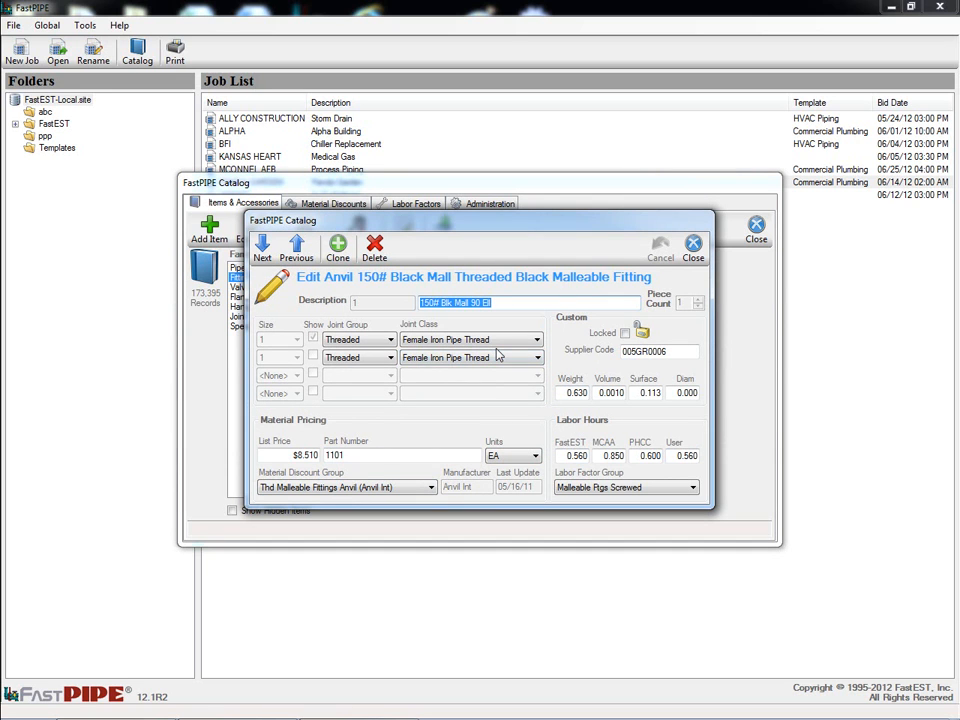
{"action": "key", "text": "Escape"}
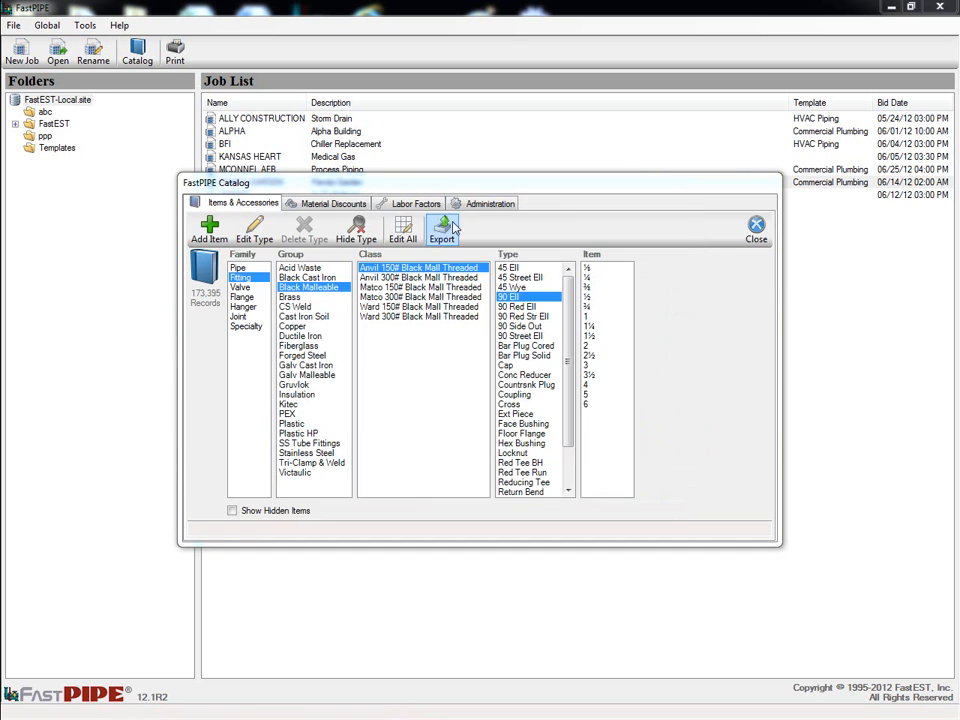
Review the catalog's material discounts, labor factors and pricing update options, and close the catalog.
{"action": "left_click", "coordinate": [362, 206]}
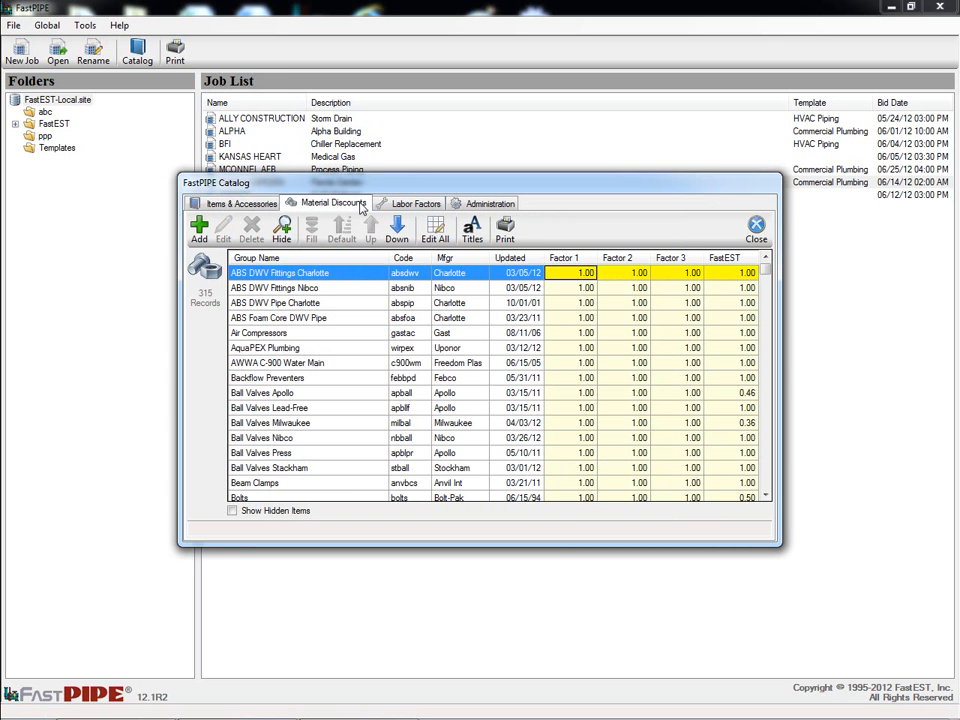
{"action": "left_click", "coordinate": [399, 205]}
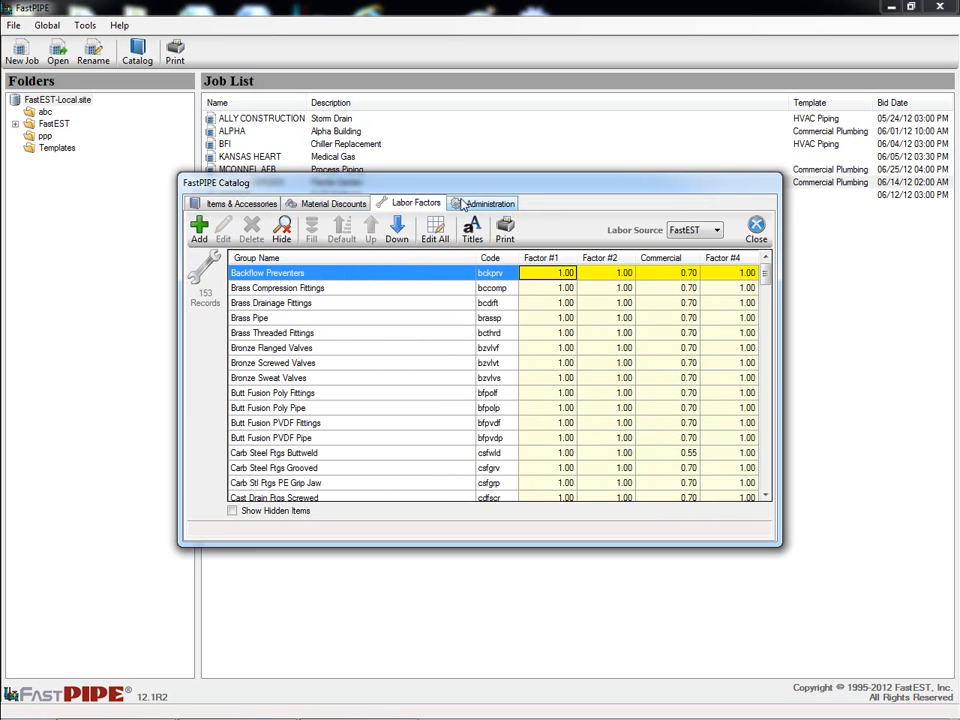
{"action": "left_click", "coordinate": [506, 210]}
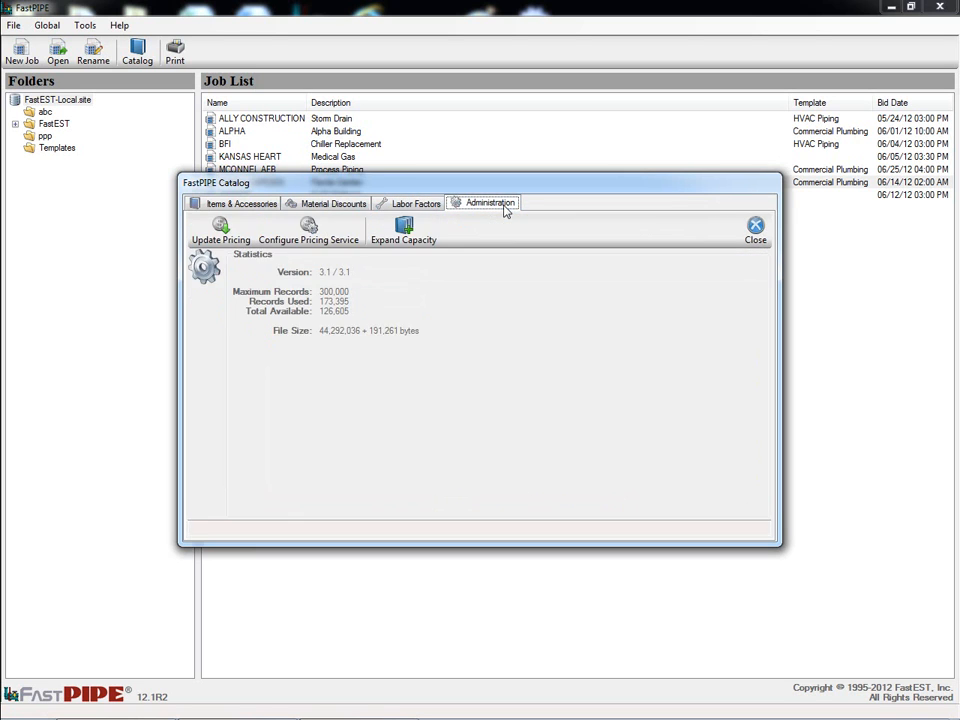
{"action": "left_click", "coordinate": [237, 247]}
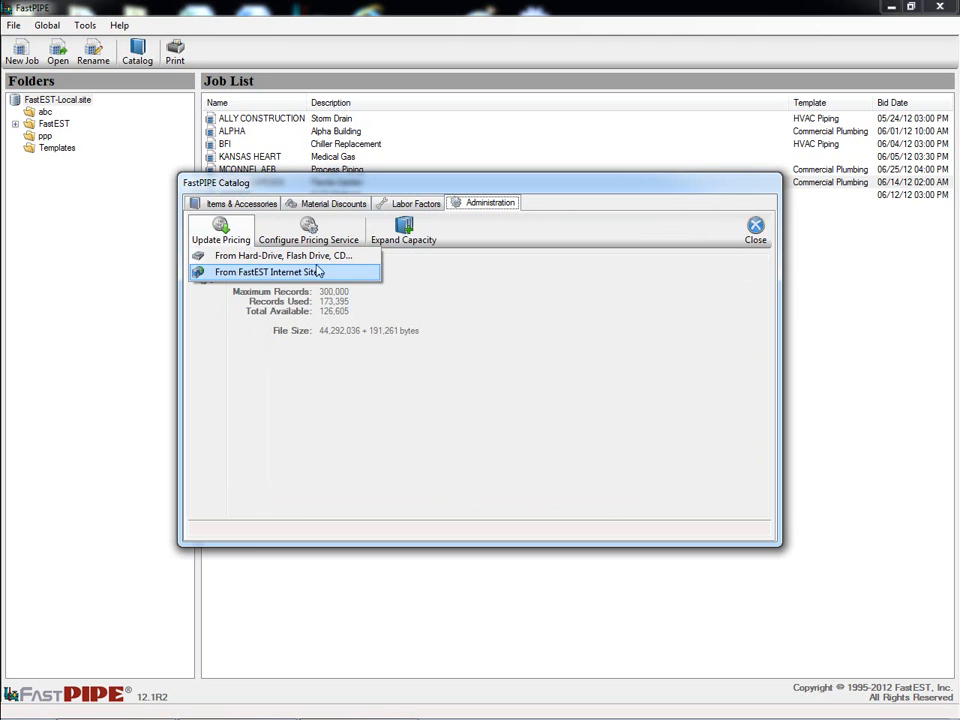
{"action": "left_click", "coordinate": [755, 232]}
{"action": "left_click", "coordinate": [755, 232]}
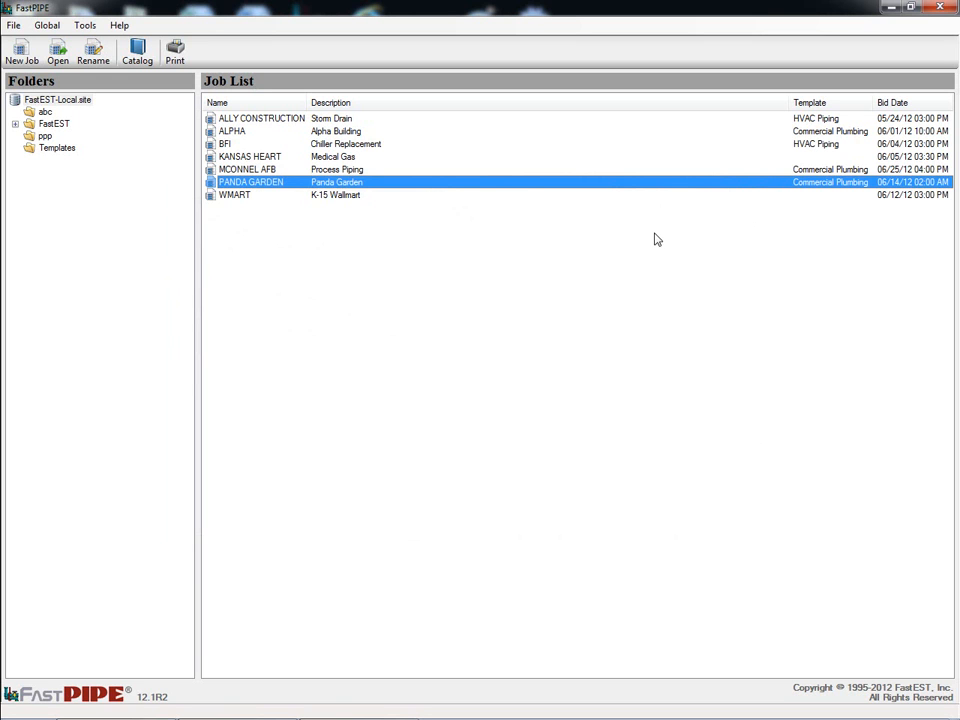
Open the PANDA GARDEN job and review its job information, plans and specs.
{"action": "double_click", "coordinate": [595, 188]}
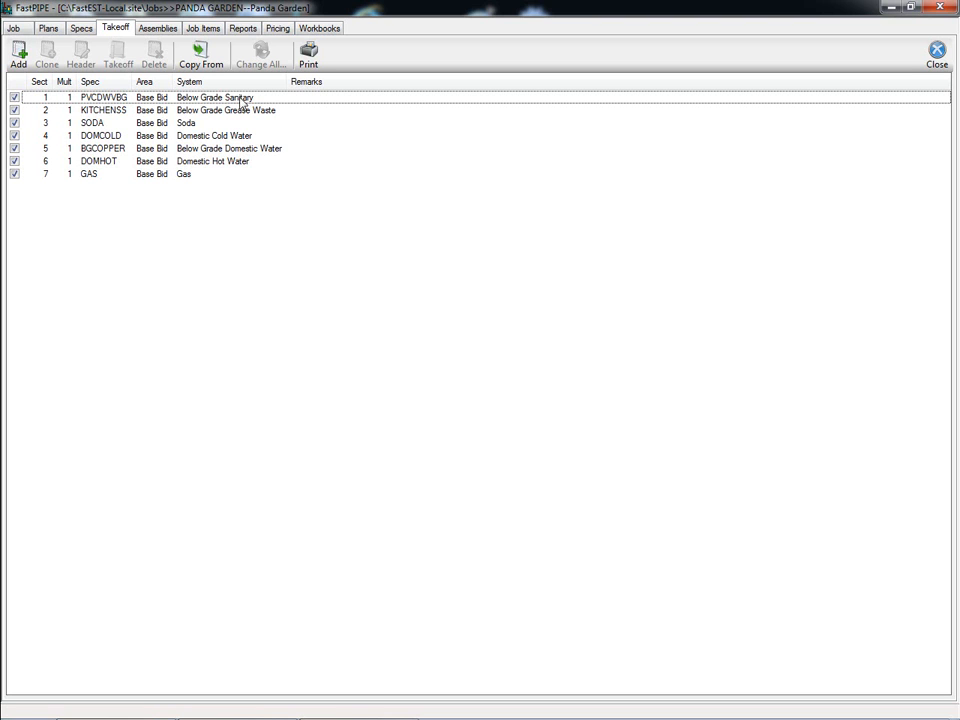
{"action": "left_click", "coordinate": [16, 29]}
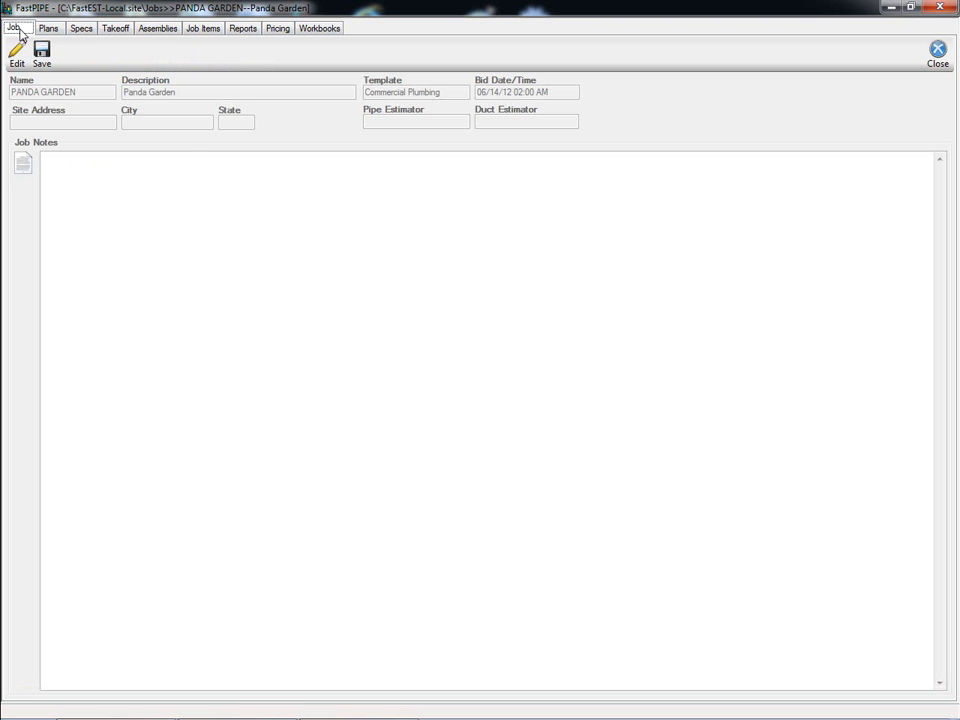
{"action": "left_click", "coordinate": [50, 30]}
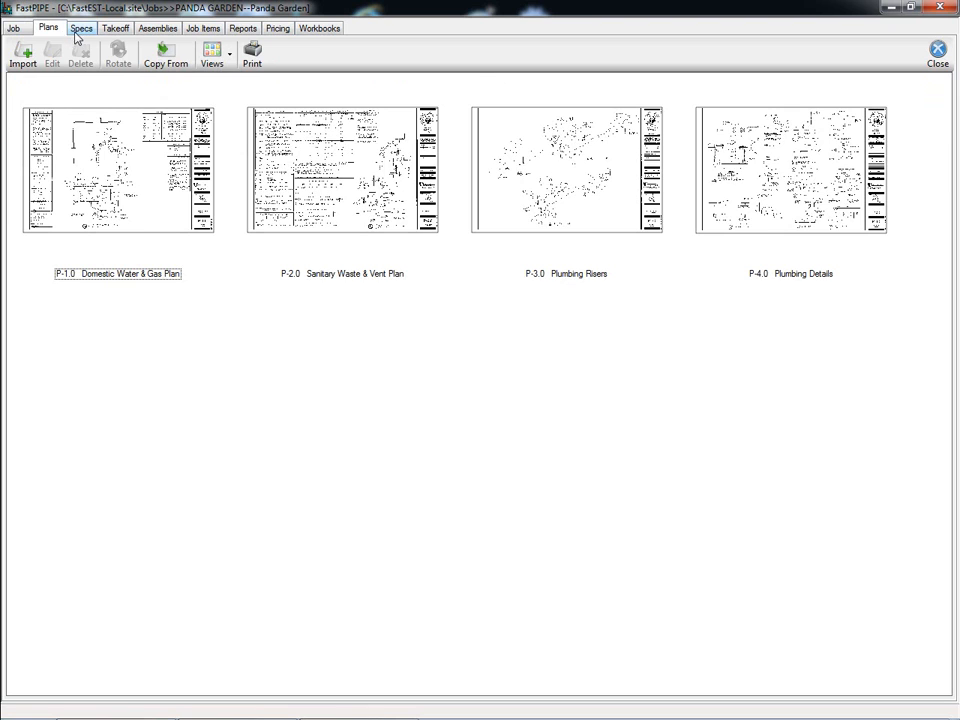
{"action": "left_click", "coordinate": [81, 30]}
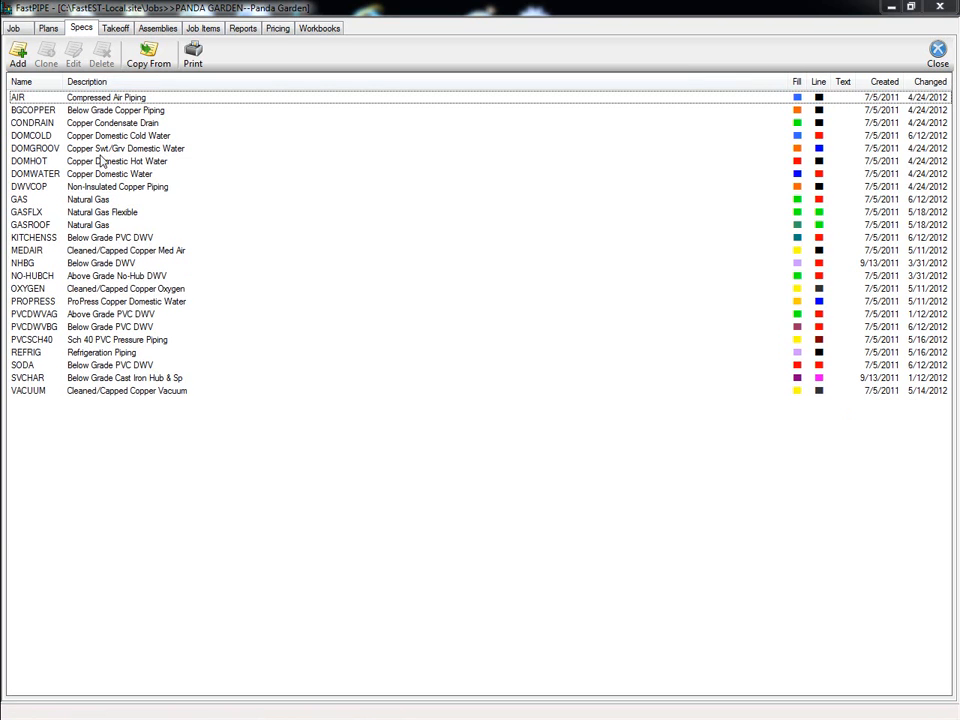
In the GAS spec, set the first suspended hanger's upper attachment to B3042 Top Beam Clamp (6 in Flange) and save the spec.
{"action": "double_click", "coordinate": [100, 200]}
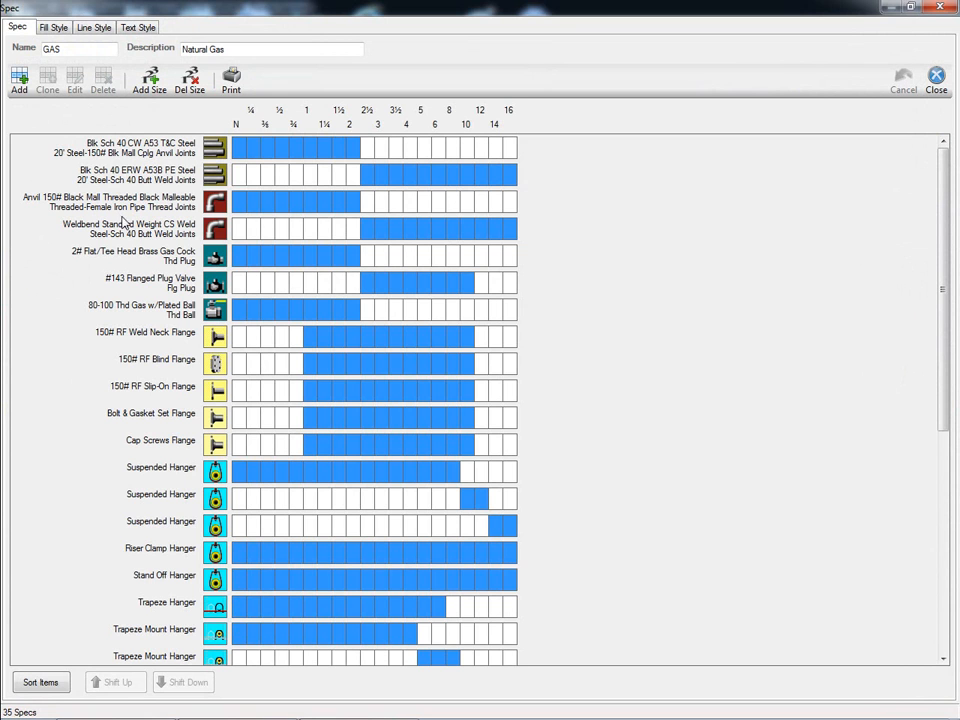
{"action": "double_click", "coordinate": [174, 474]}
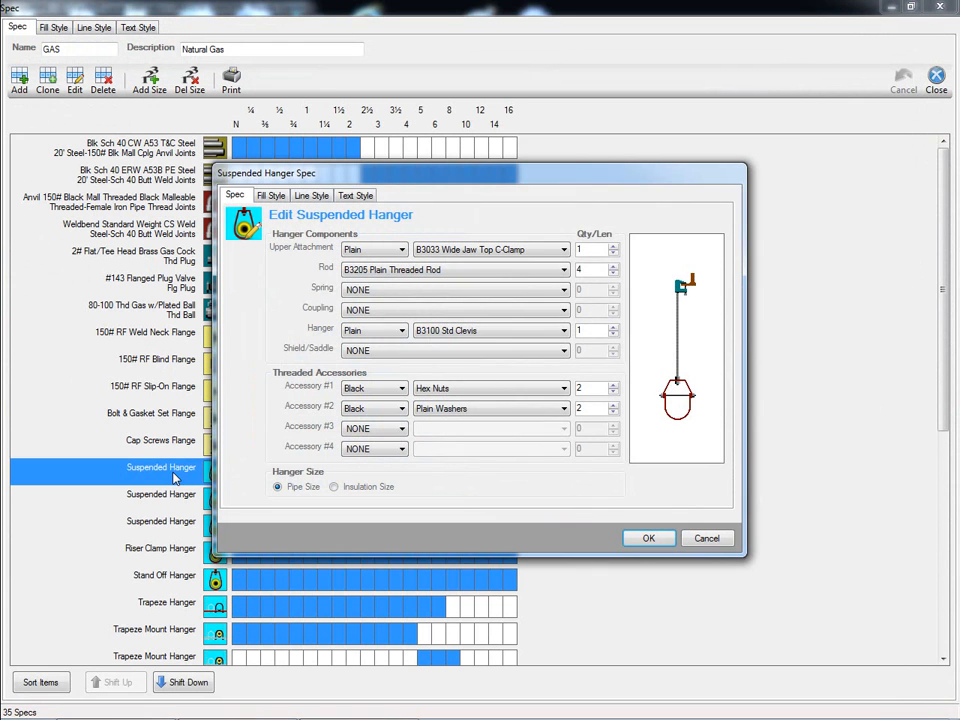
{"action": "left_click", "coordinate": [545, 250]}
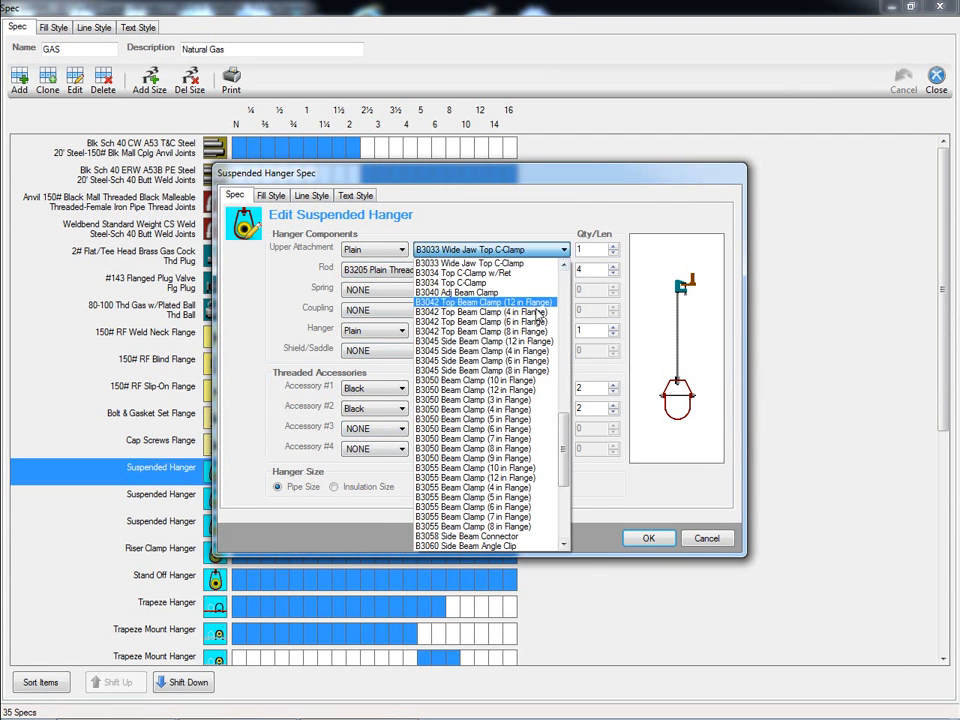
{"action": "left_click", "coordinate": [540, 321]}
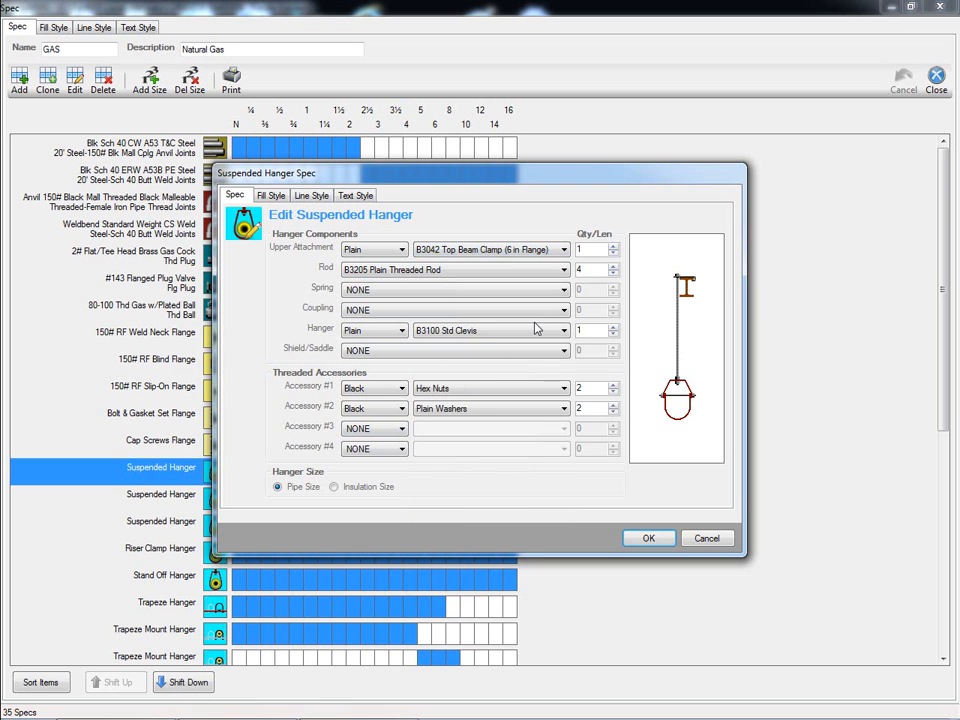
{"action": "left_click", "coordinate": [645, 540]}
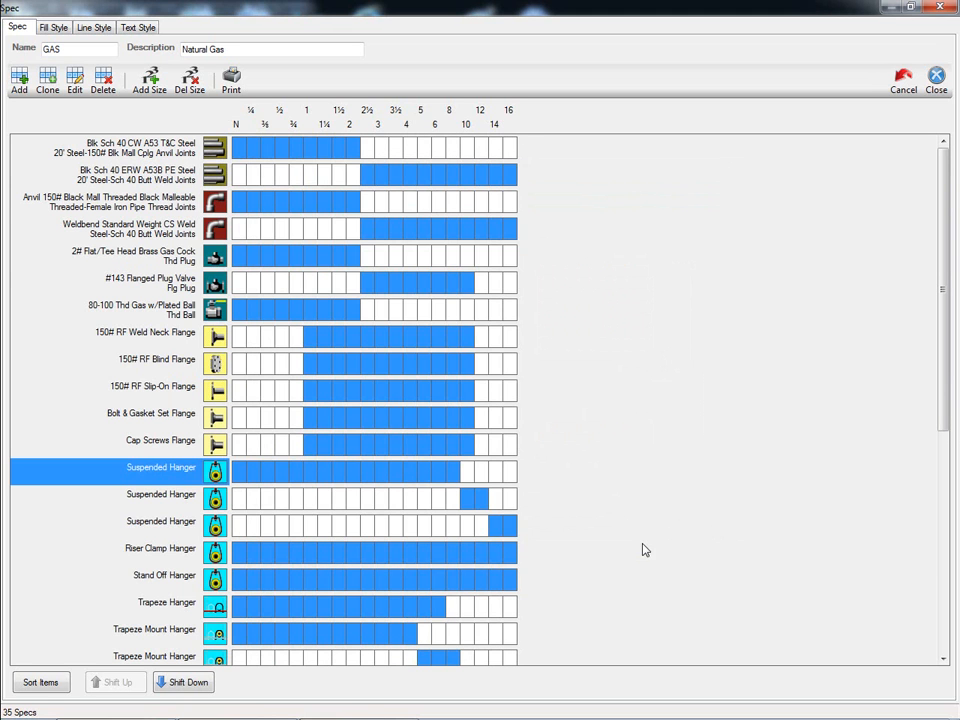
{"action": "left_click", "coordinate": [936, 78]}
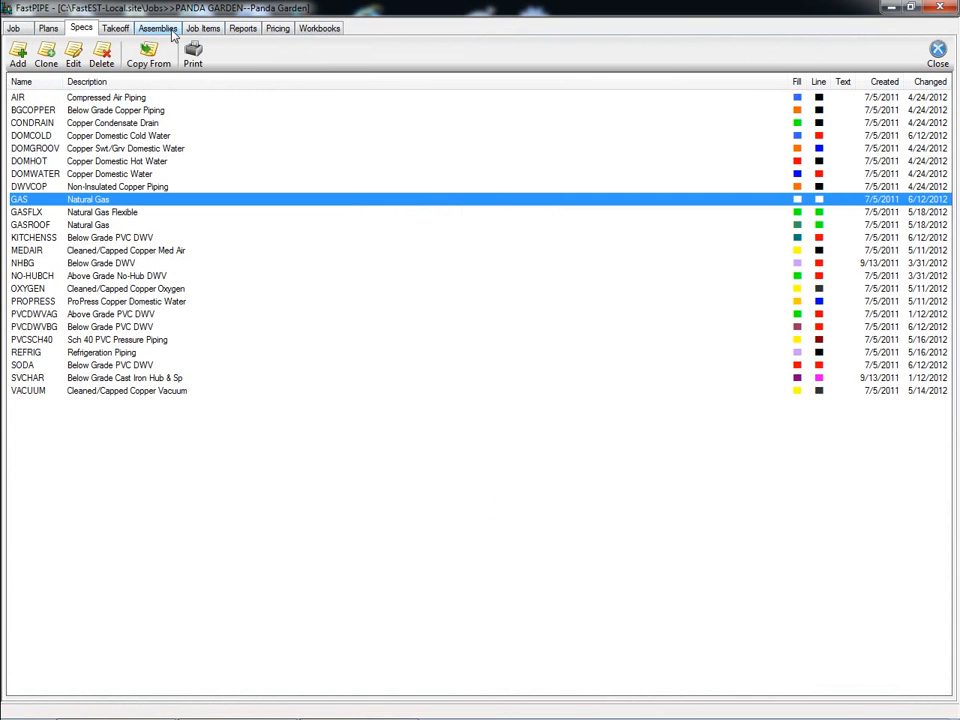
Open the takeoff of the Gas section and filter its assemblies to HVAC Equip Hookups.
{"action": "left_click", "coordinate": [117, 29]}
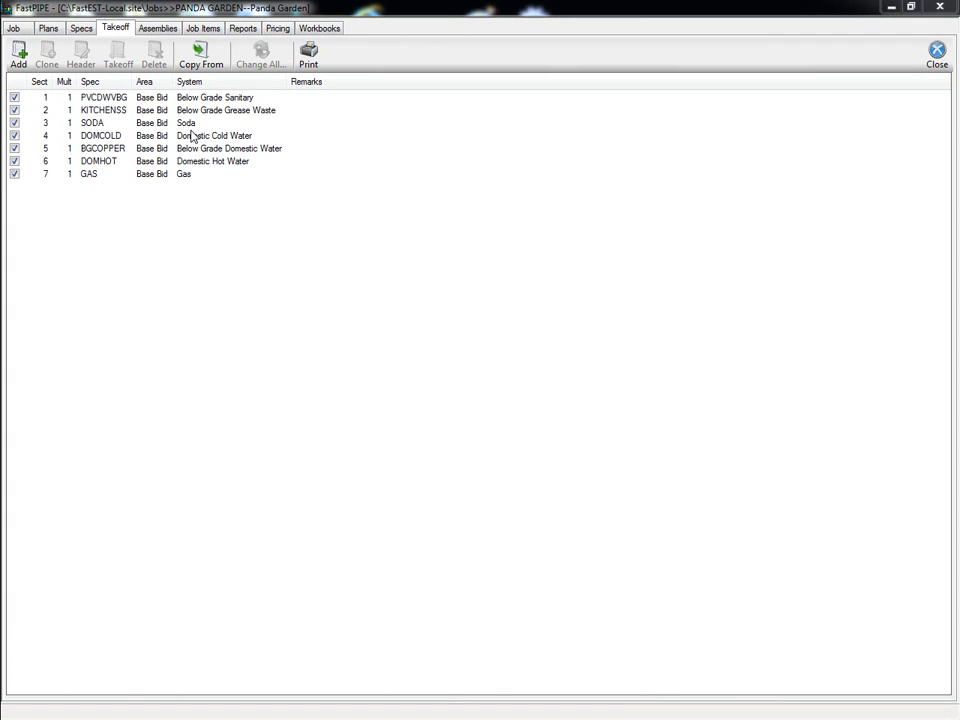
{"action": "left_click", "coordinate": [100, 177]}
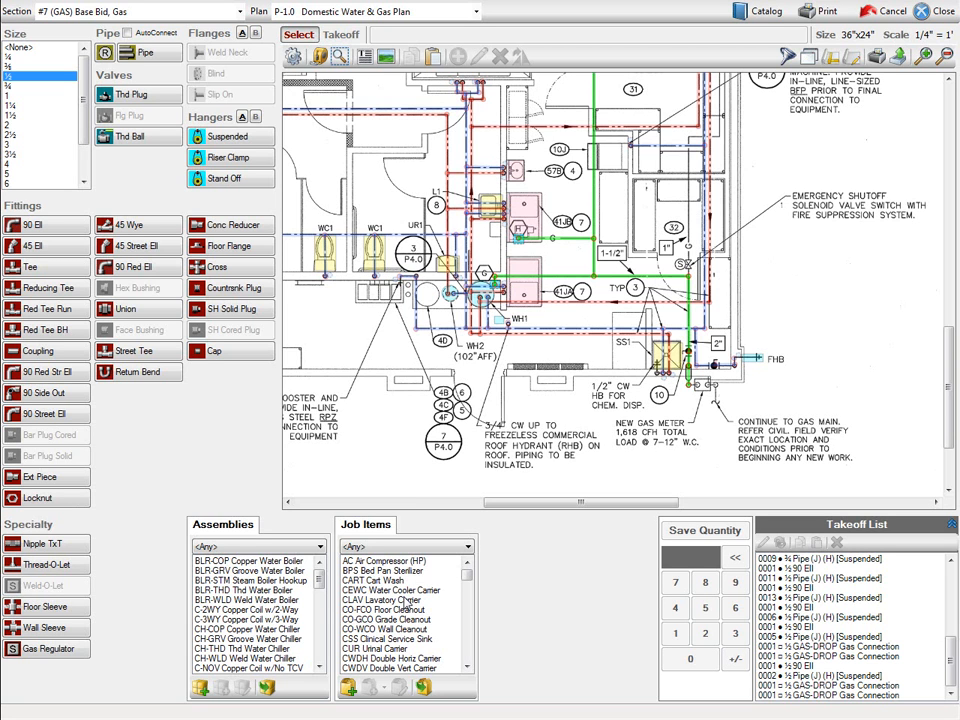
{"action": "left_click", "coordinate": [249, 546]}
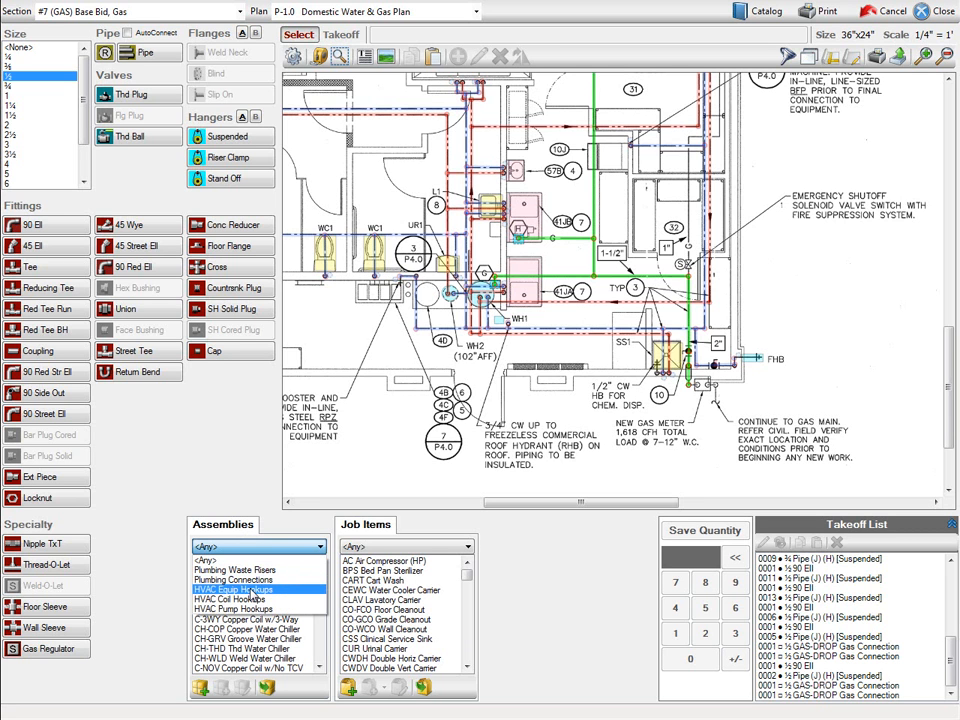
{"action": "left_click", "coordinate": [250, 590]}
Examine the components and reference diagram of the BLR-THD Thd Water Boiler assembly.
{"action": "double_click", "coordinate": [253, 590]}
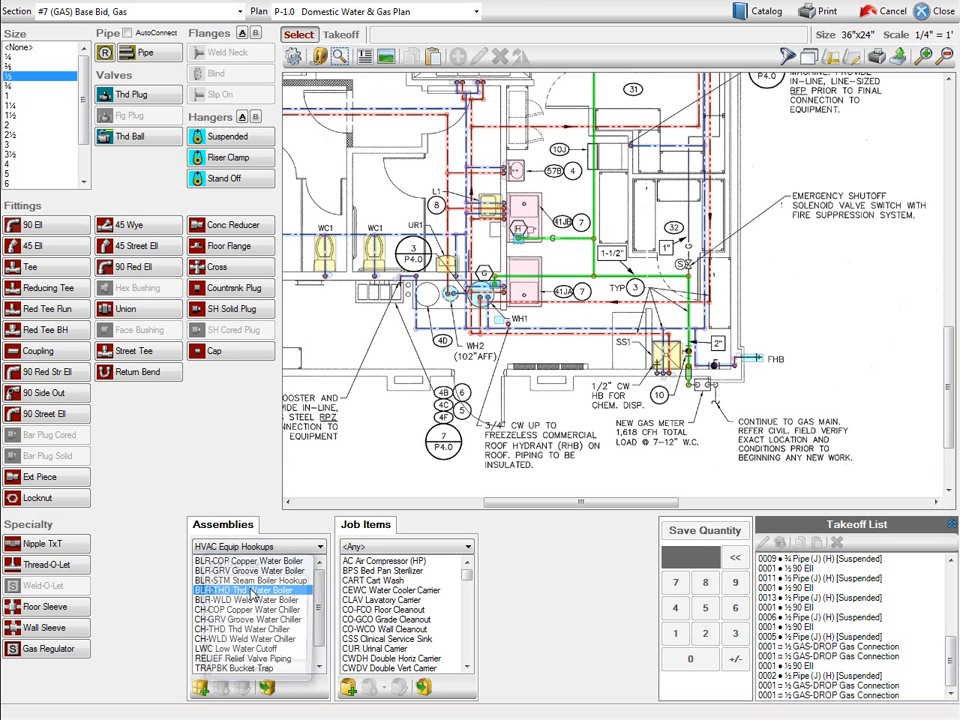
{"action": "left_click", "coordinate": [250, 591]}
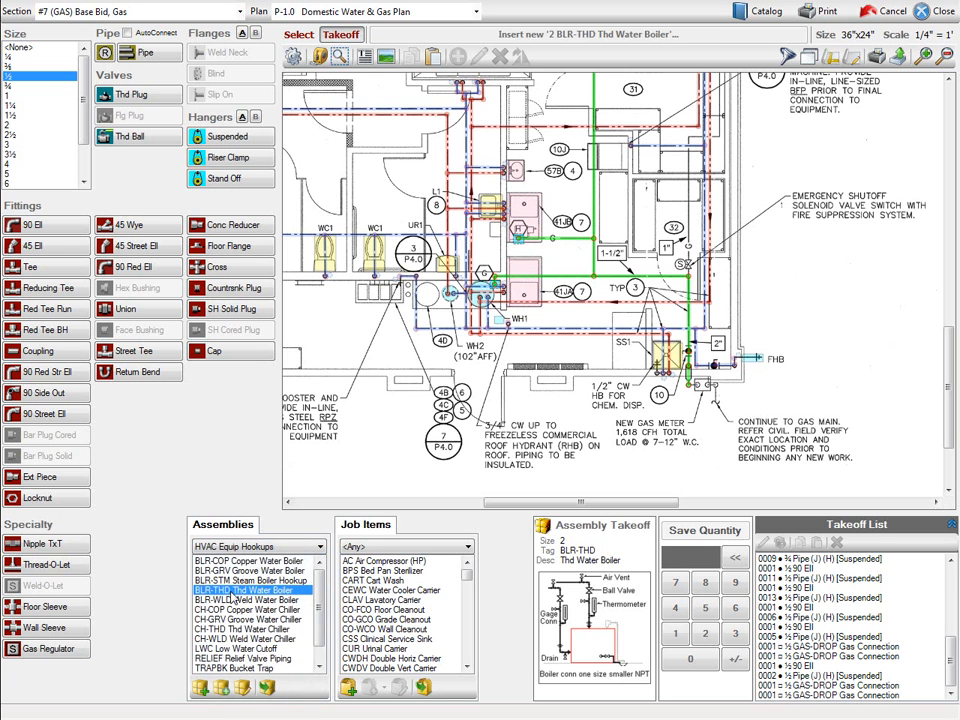
{"action": "left_click", "coordinate": [241, 693]}
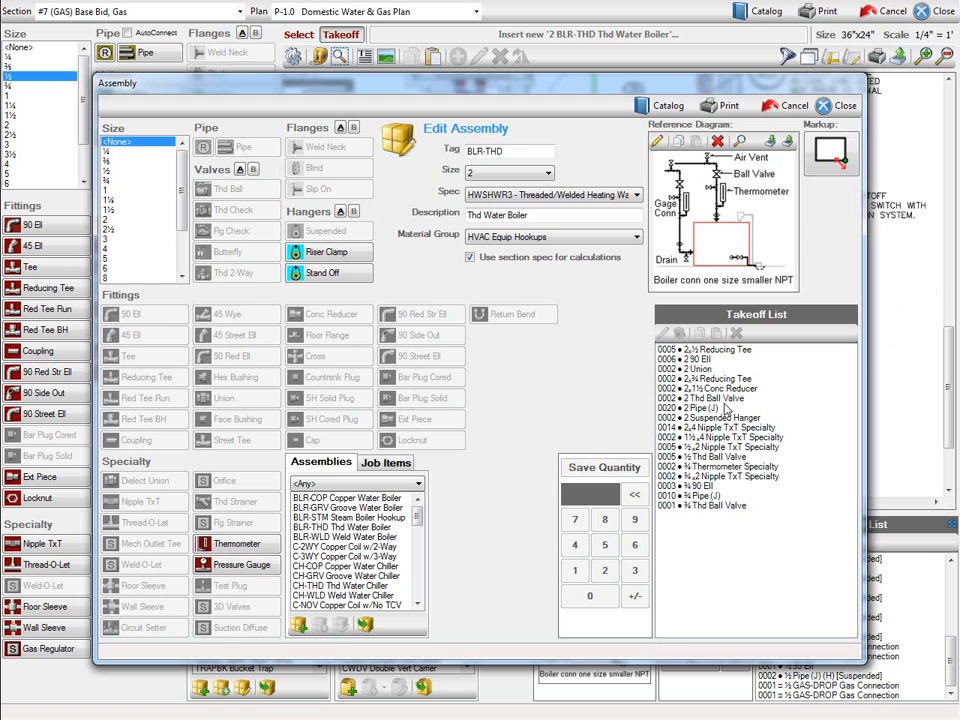
{"action": "left_click", "coordinate": [840, 105]}
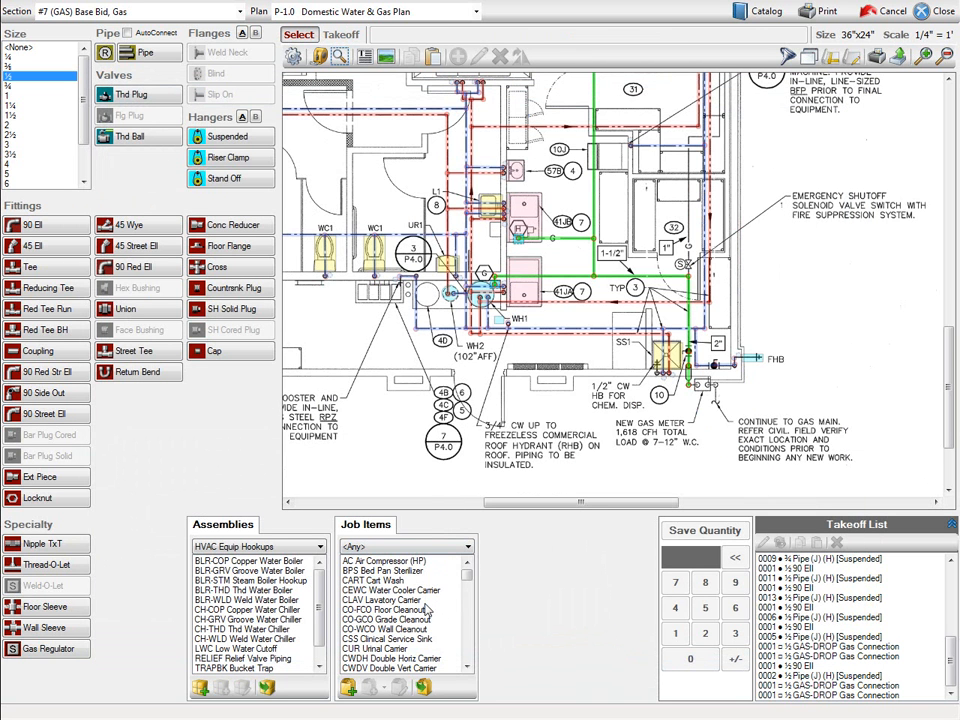
Filter the job items to Plumbing Fixtures and review the LAVC Countertop Lavatory item's details.
{"action": "left_click", "coordinate": [411, 548]}
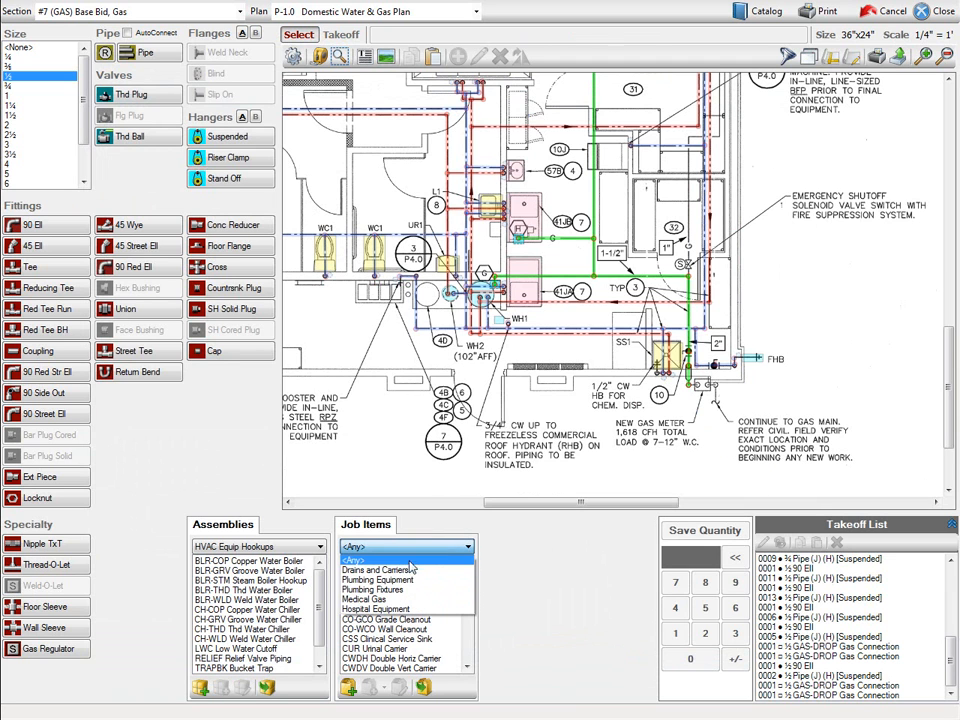
{"action": "left_click", "coordinate": [404, 590]}
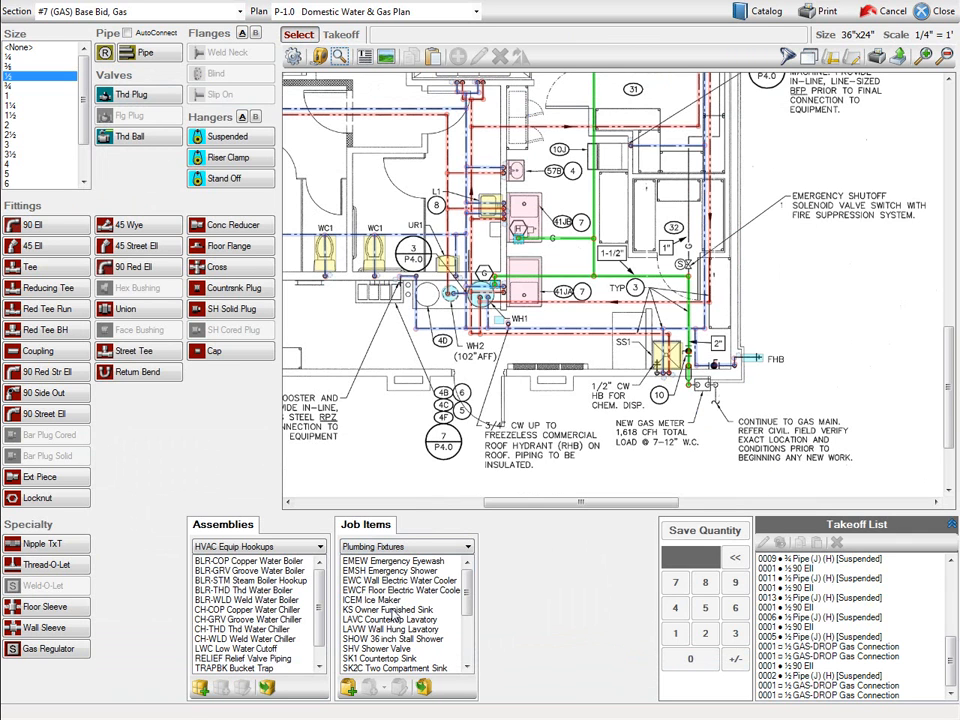
{"action": "left_click", "coordinate": [395, 620]}
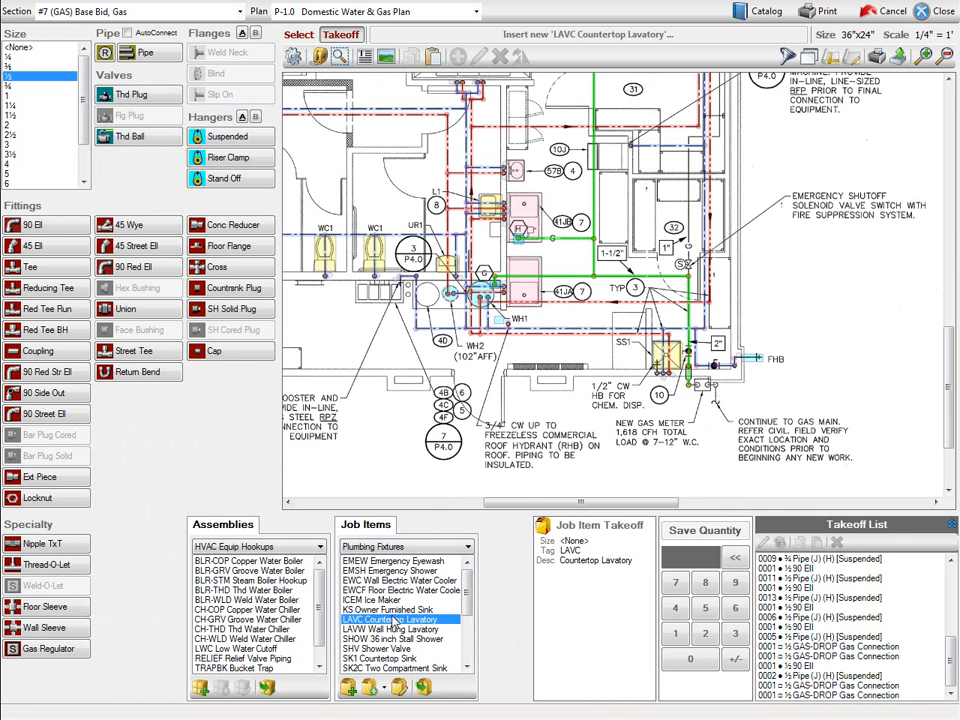
{"action": "left_click", "coordinate": [399, 687]}
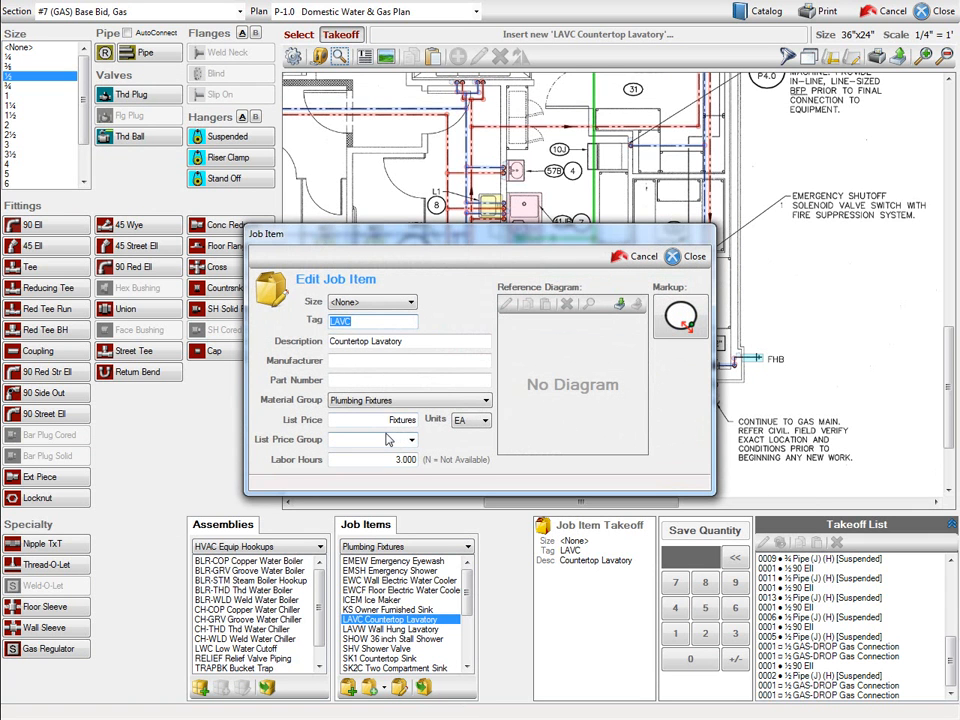
{"action": "left_click", "coordinate": [692, 257]}
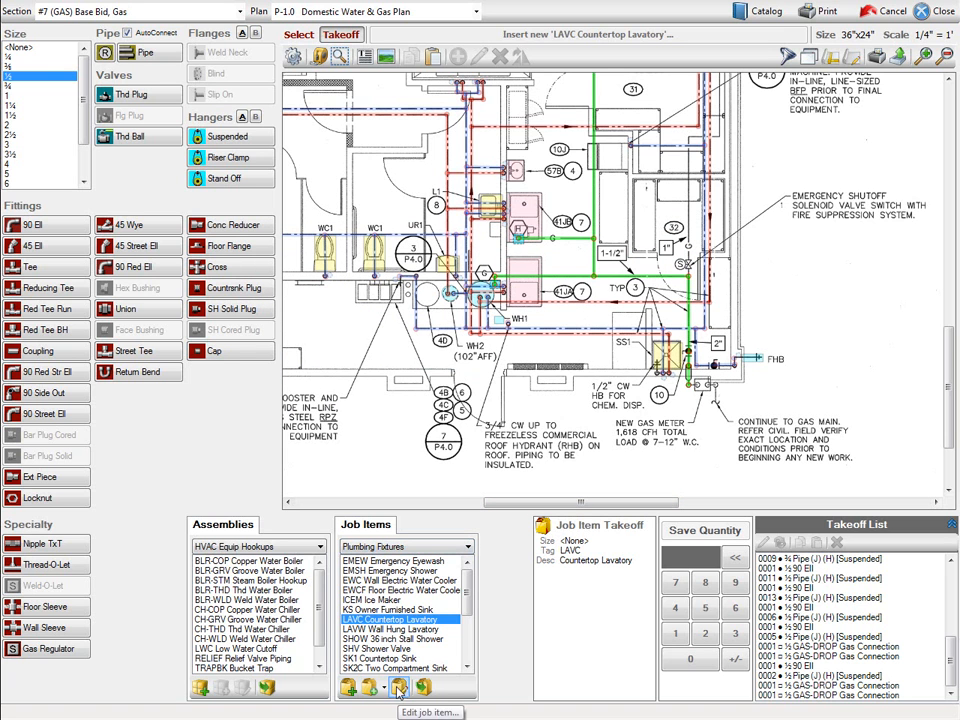
Add a job item with tag SV, description Solenoid Valve, list price 0 and 1.5 labor hours, and save it.
{"action": "left_click", "coordinate": [351, 692]}
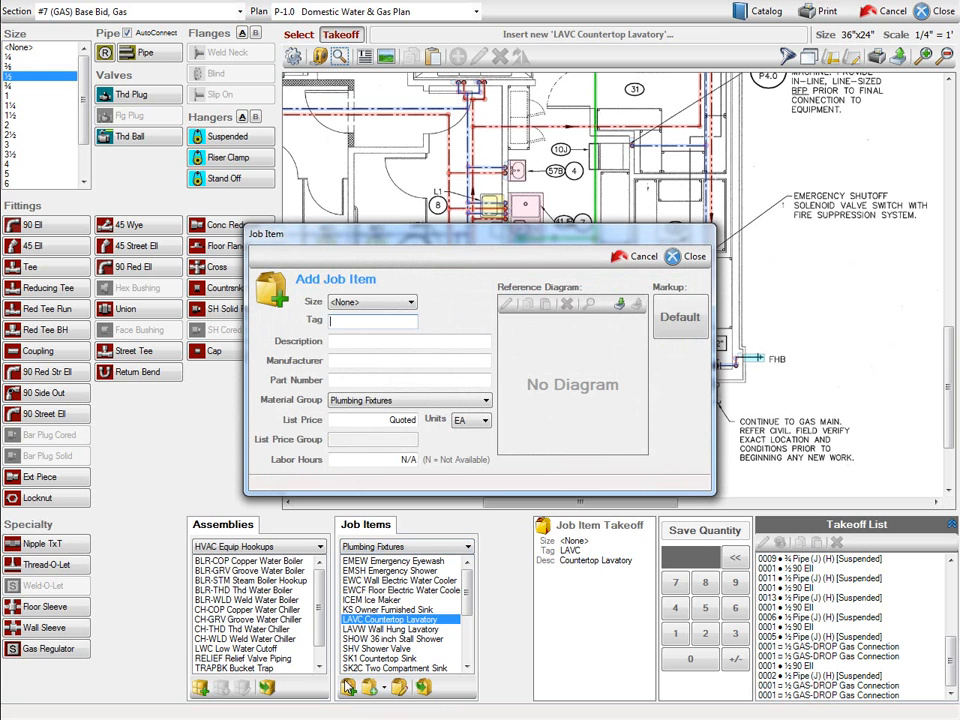
{"action": "key", "text": "Tab"}
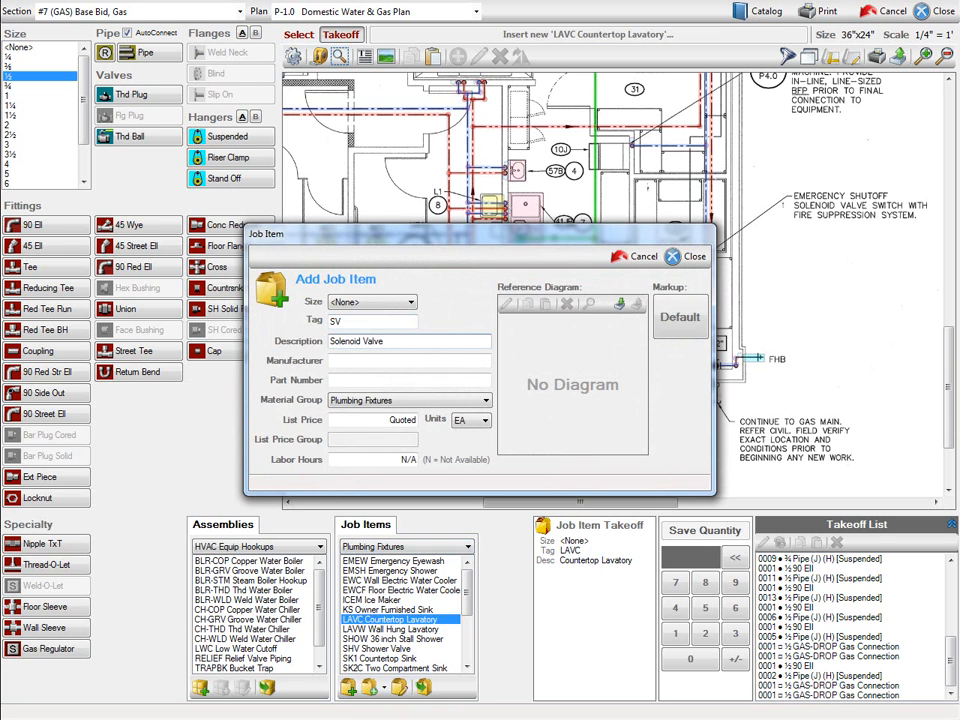
{"action": "key", "text": "Tab"}
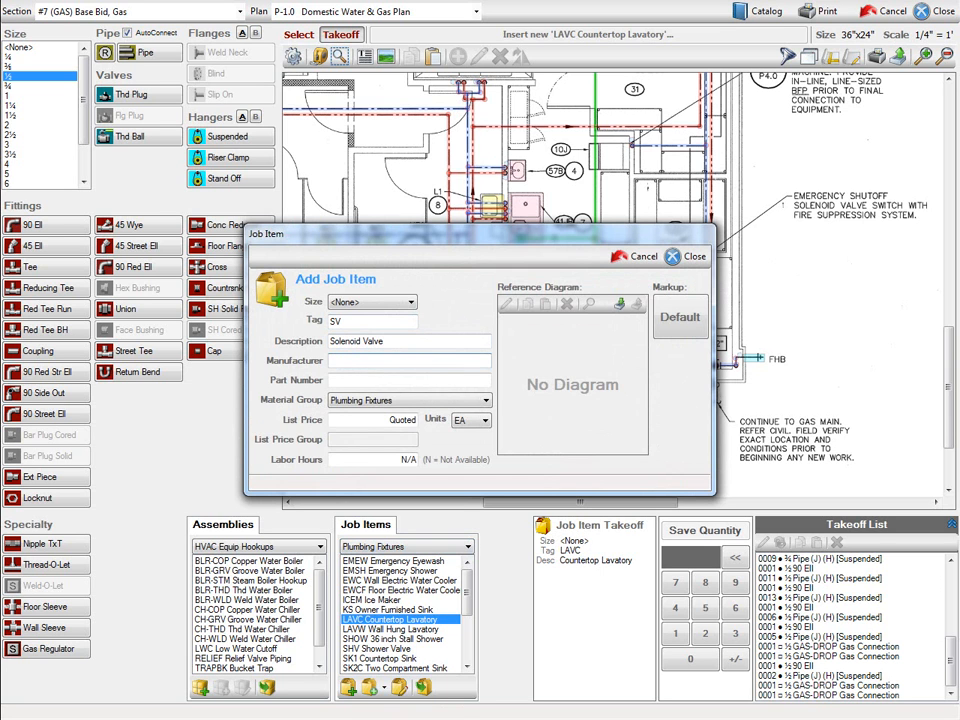
{"action": "key", "text": "Tab"}
{"action": "key", "text": "Tab"}
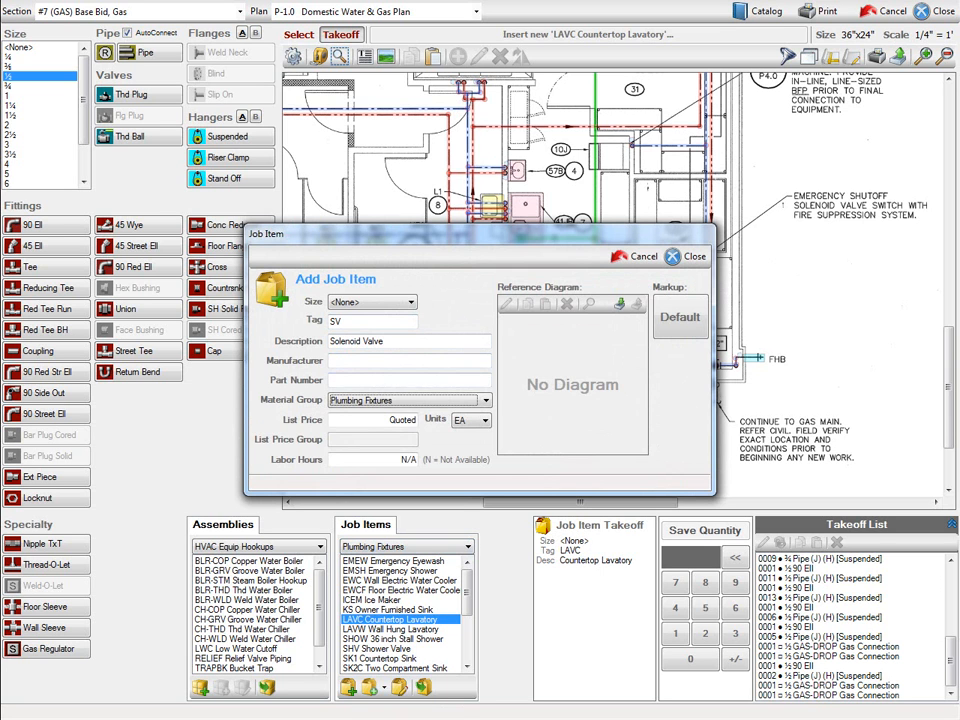
{"action": "type", "text": "0"}
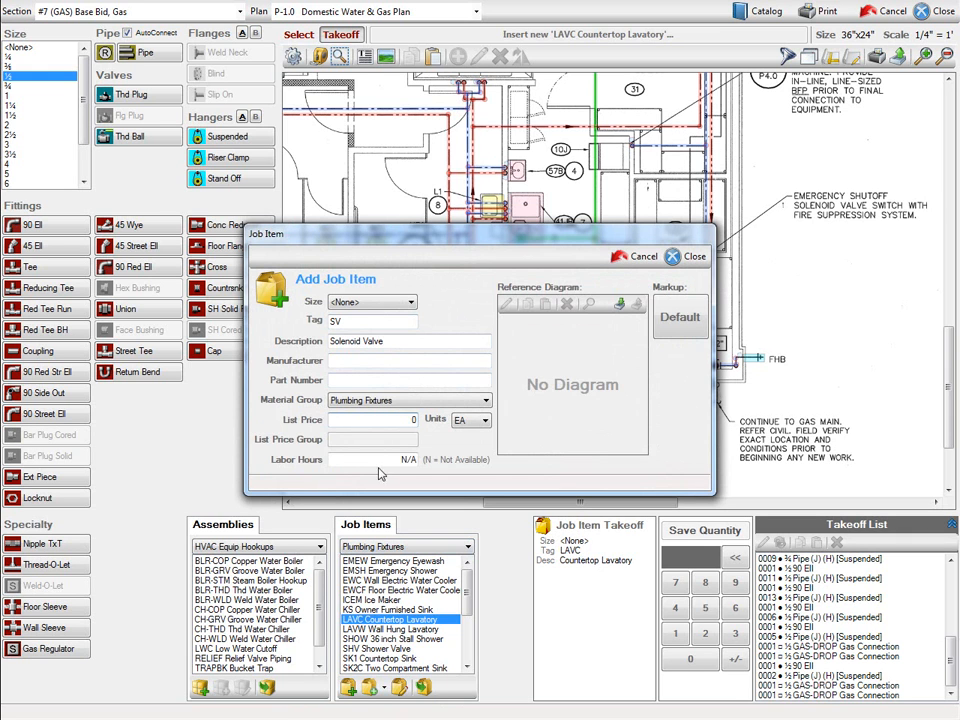
{"action": "key", "text": "Tab"}
{"action": "key", "text": "Tab"}
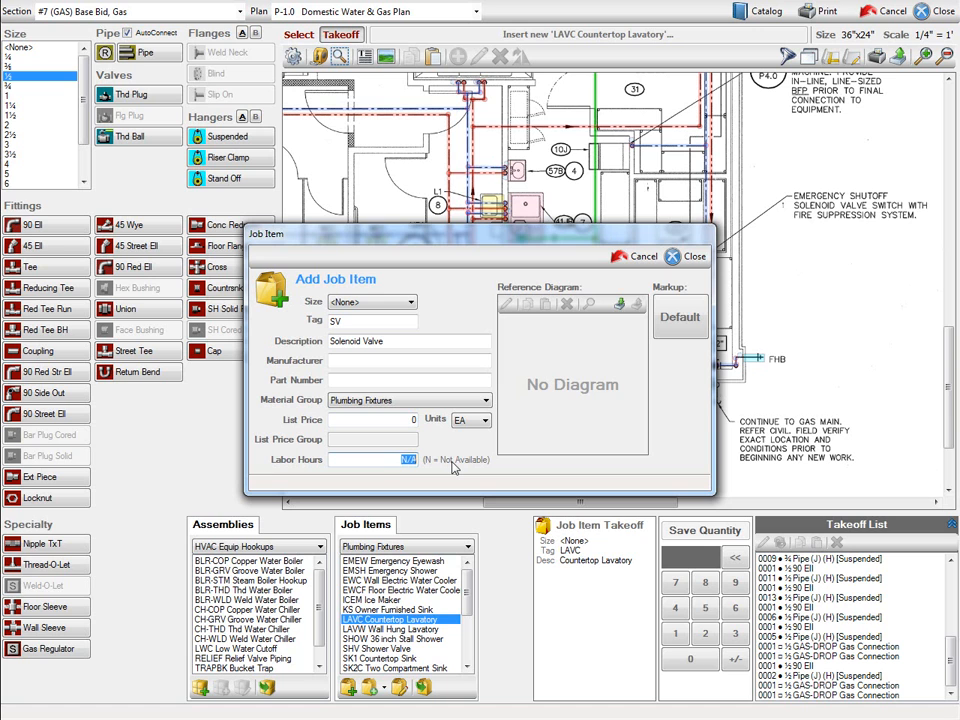
{"action": "type", "text": "1.5"}
{"action": "left_click", "coordinate": [690, 261]}
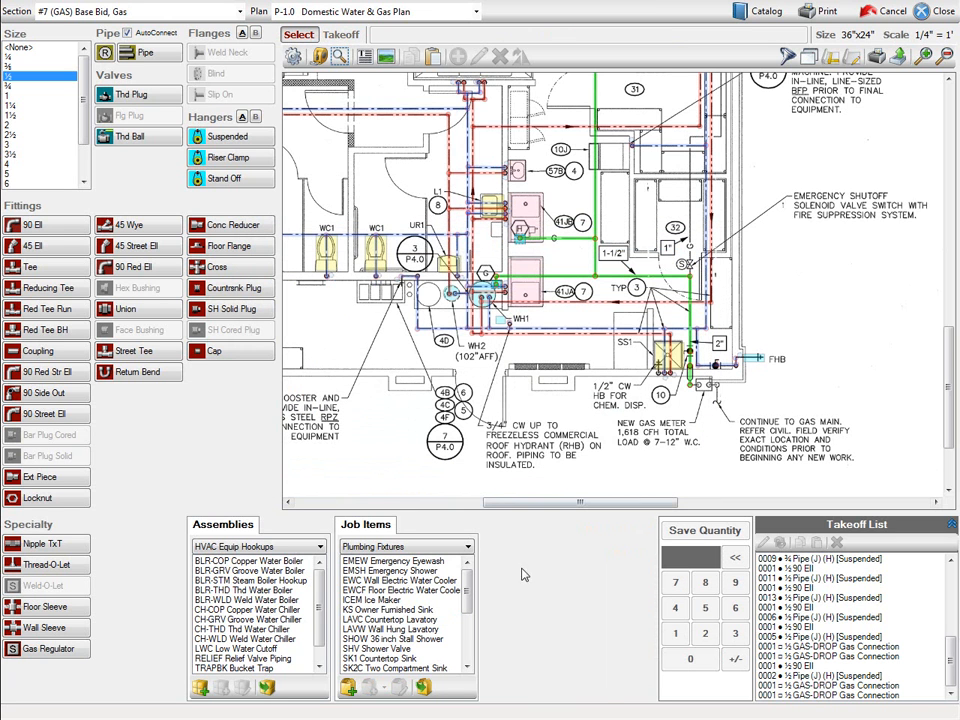
Insert the SV Solenoid Valve job item with size <None> in line at the emergency shutoff solenoid valve symbol on the gas line.
{"action": "scroll", "coordinate": [472, 653], "scroll_direction": "down", "scroll_amount": 4}
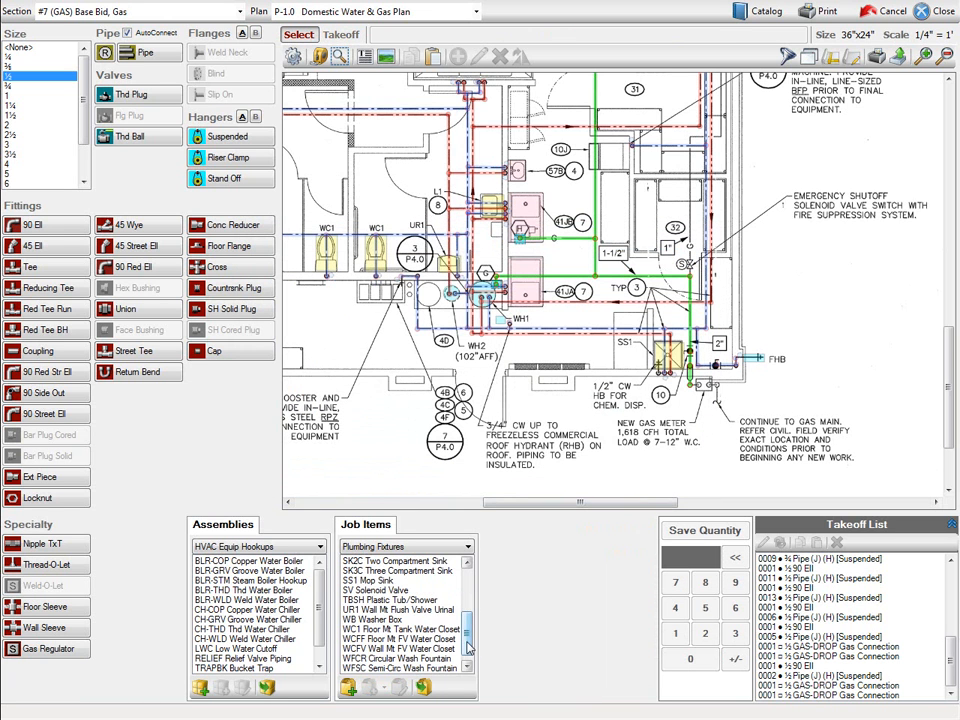
{"action": "left_click", "coordinate": [375, 591]}
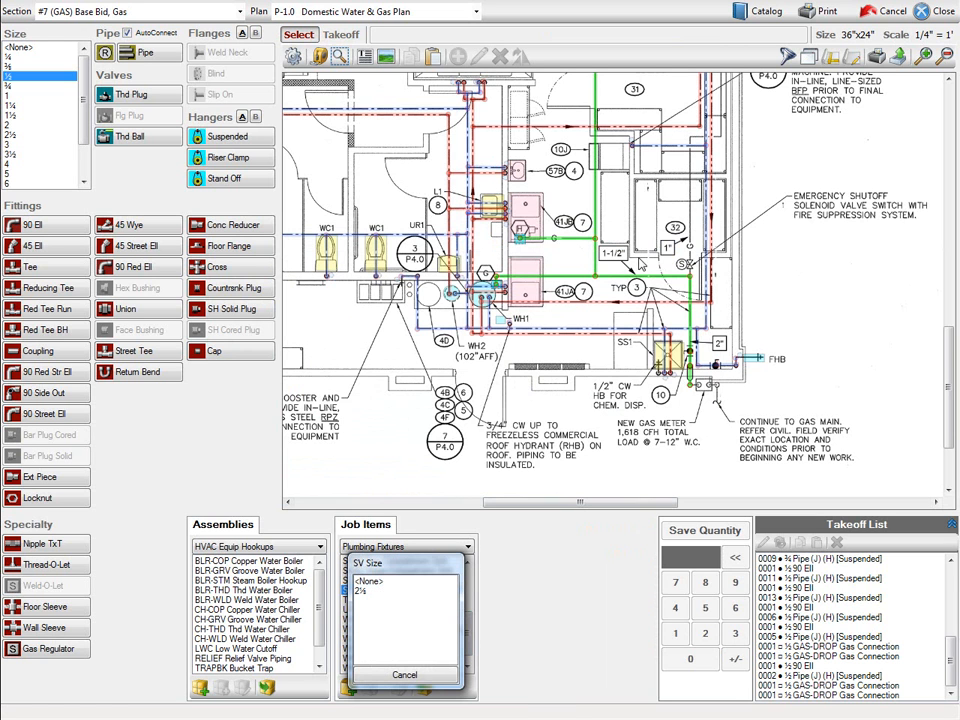
{"action": "left_click", "coordinate": [370, 581]}
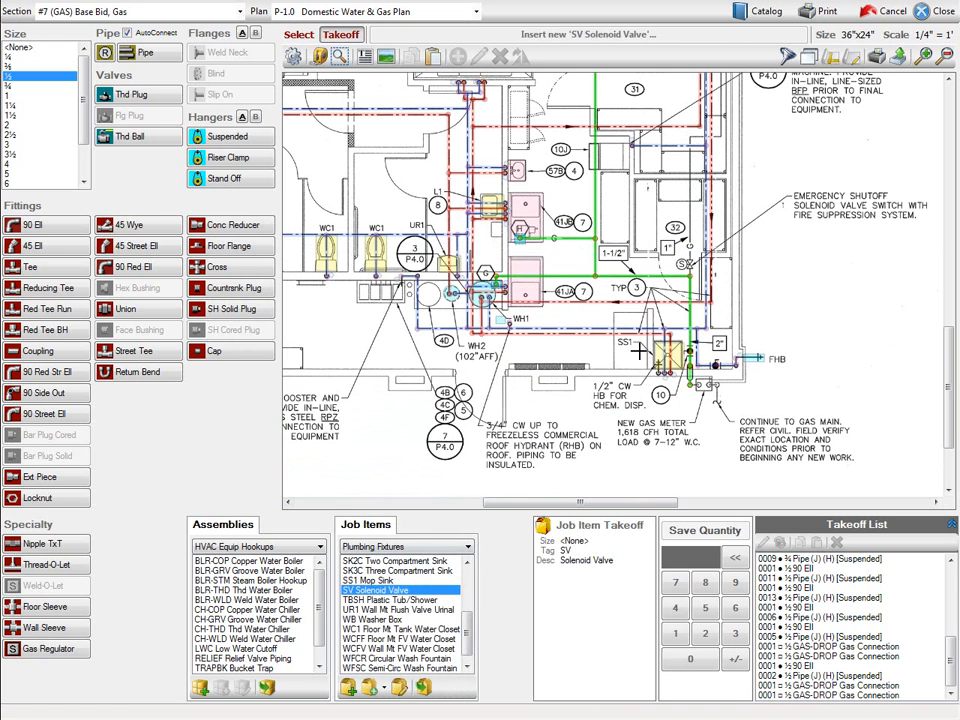
{"action": "left_click", "coordinate": [686, 264]}
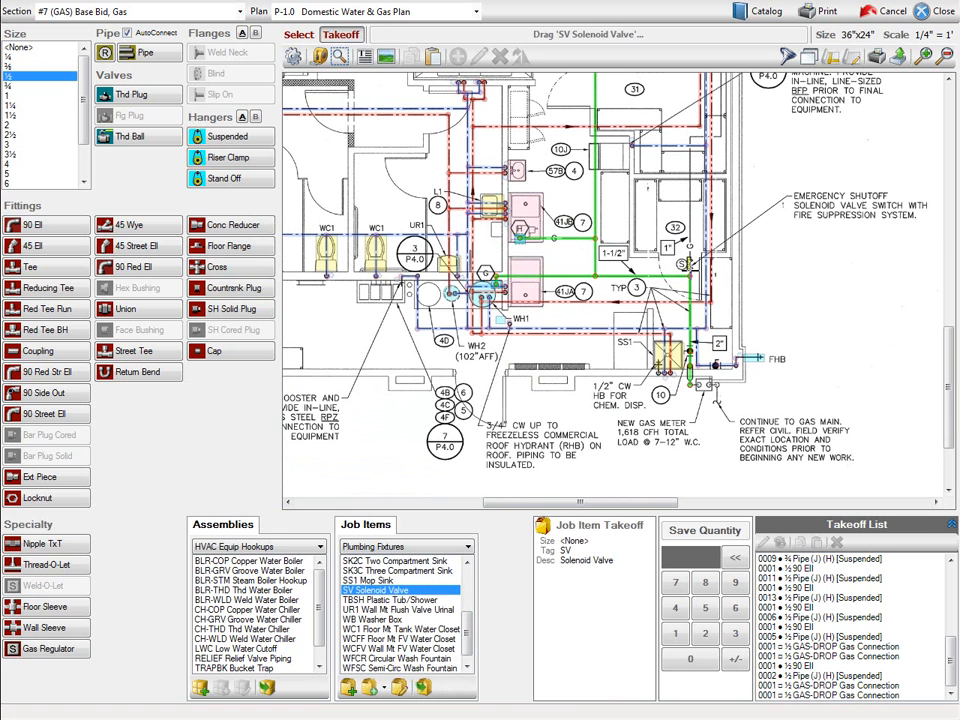
{"action": "left_click_drag", "start_coordinate": [687, 257], "coordinate": [692, 271]}
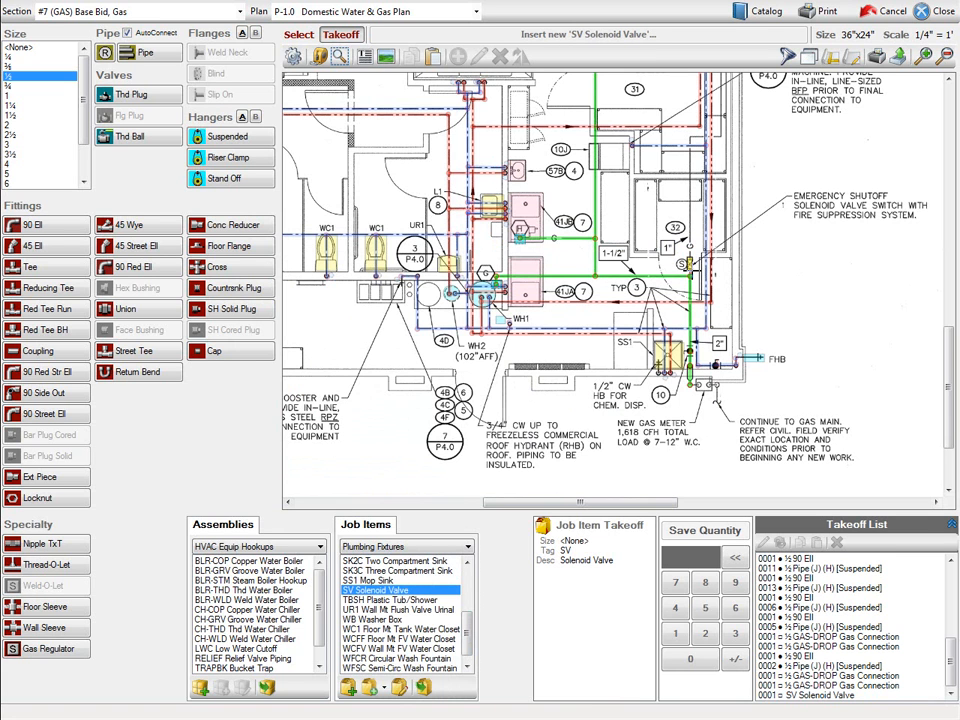
Run 1 in gas pipe with two 1 in 90 Ells from the solenoid valve up past item 32 and across toward the kitchen wall.
{"action": "left_click", "coordinate": [9, 96]}
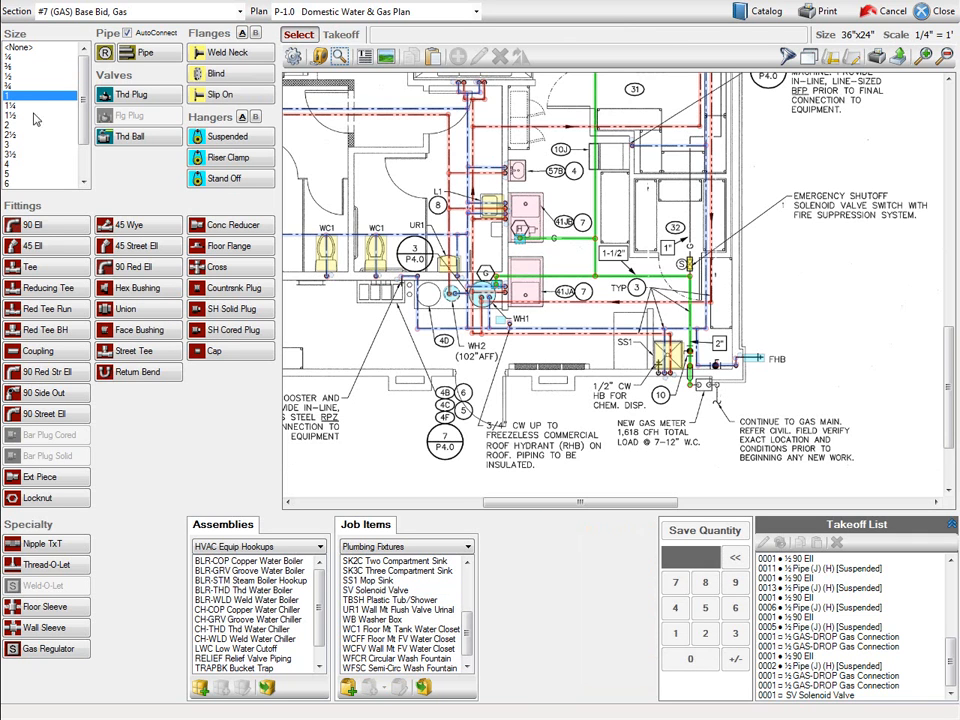
{"action": "left_click", "coordinate": [38, 226]}
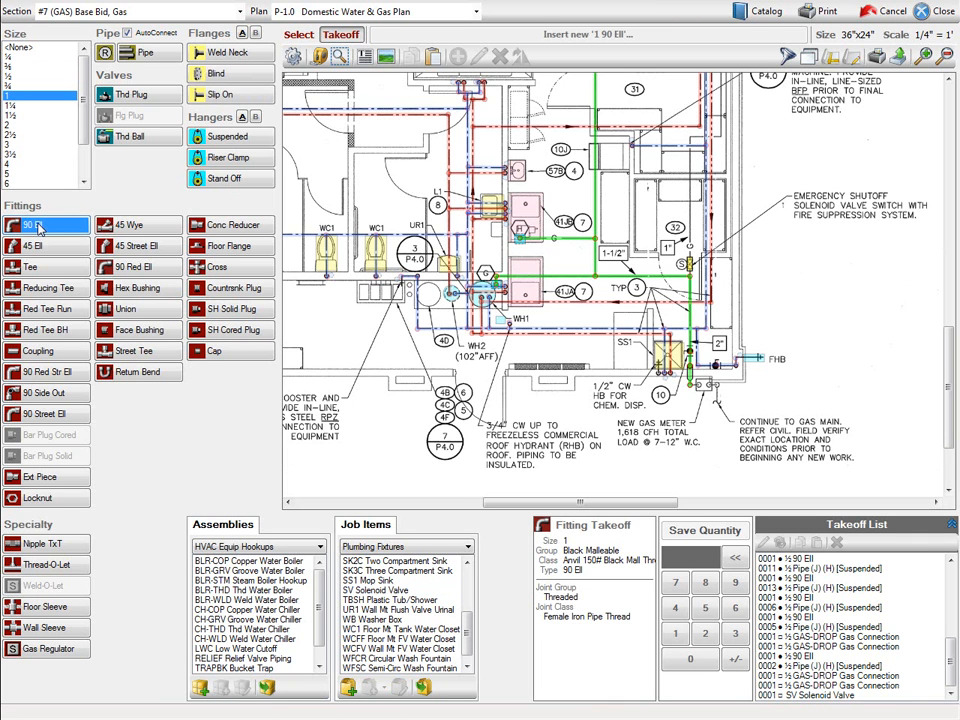
{"action": "left_click", "coordinate": [688, 139]}
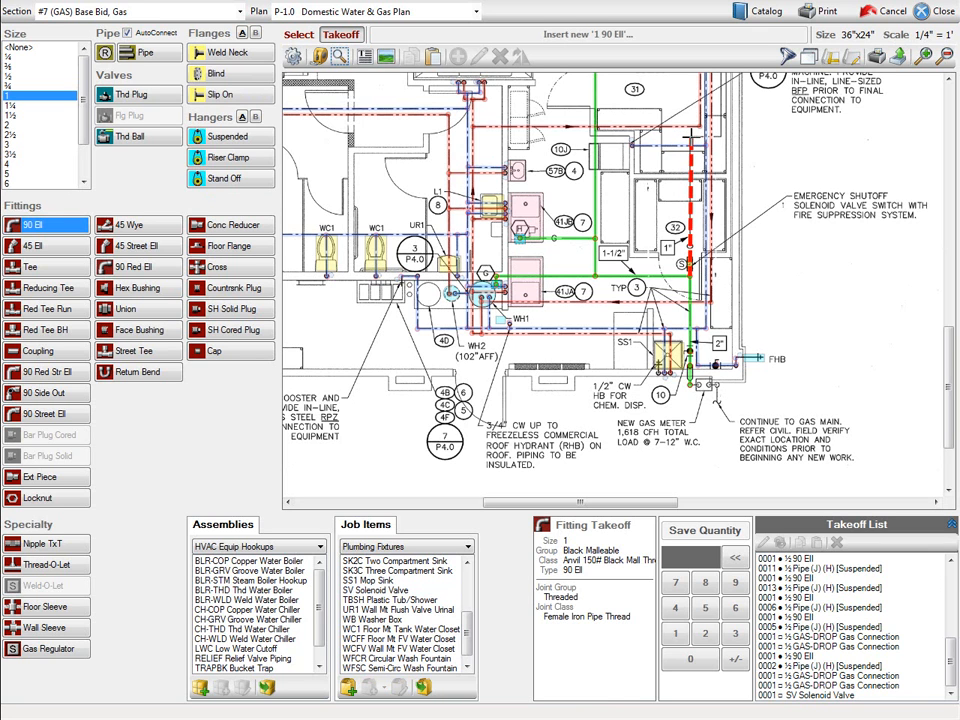
{"action": "double_click", "coordinate": [690, 139]}
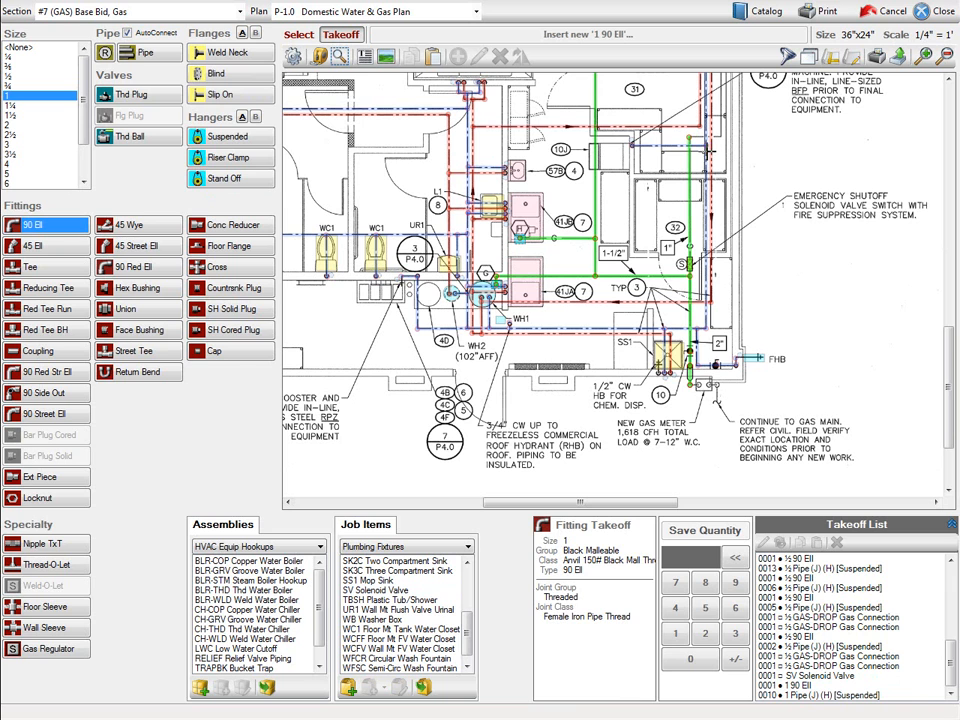
{"action": "left_click", "coordinate": [721, 138]}
{"action": "double_click", "coordinate": [721, 138]}
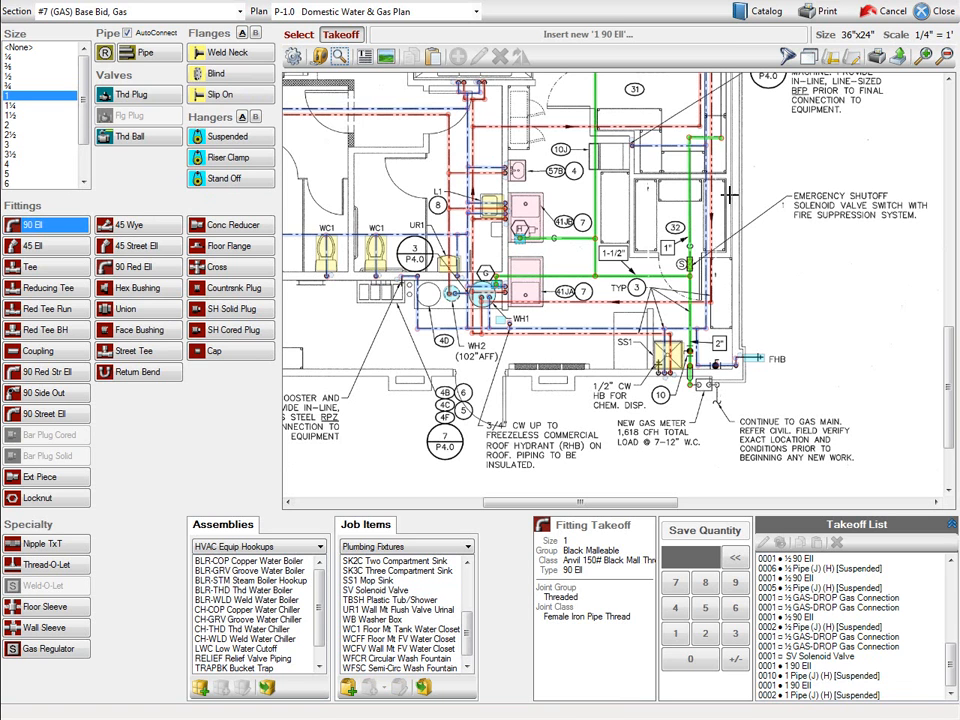
Continue the 1 in gas main up the equipment line, placing 1x½ Reducing Tees at connections F, B, D, C and A.
{"action": "middle_click_drag", "start_coordinate": [721, 240], "coordinate": [634, 553]}
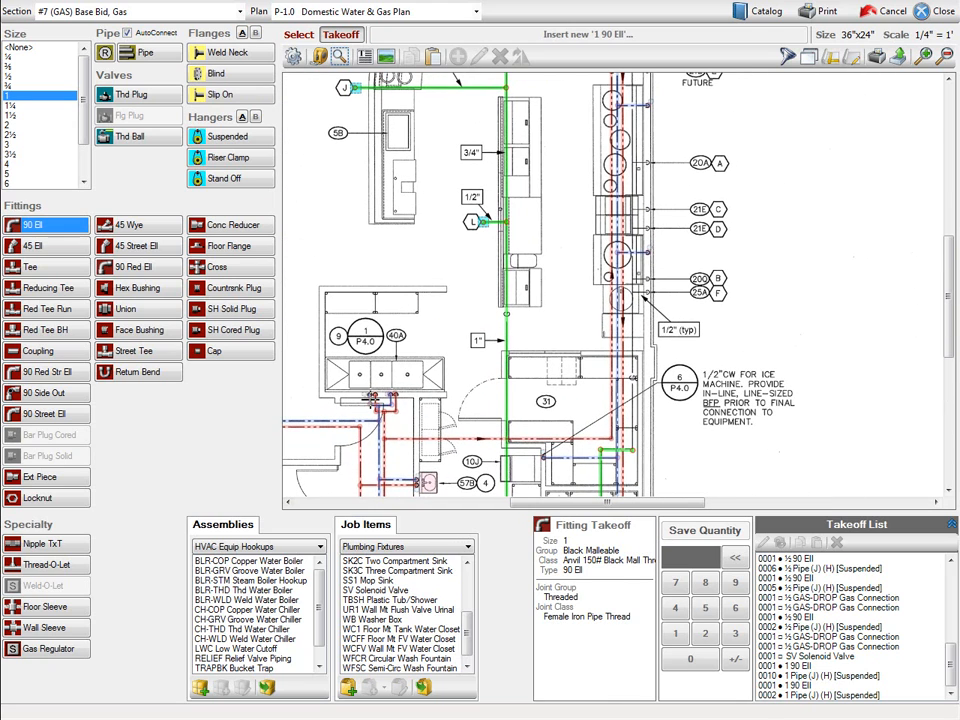
{"action": "left_click", "coordinate": [20, 288]}
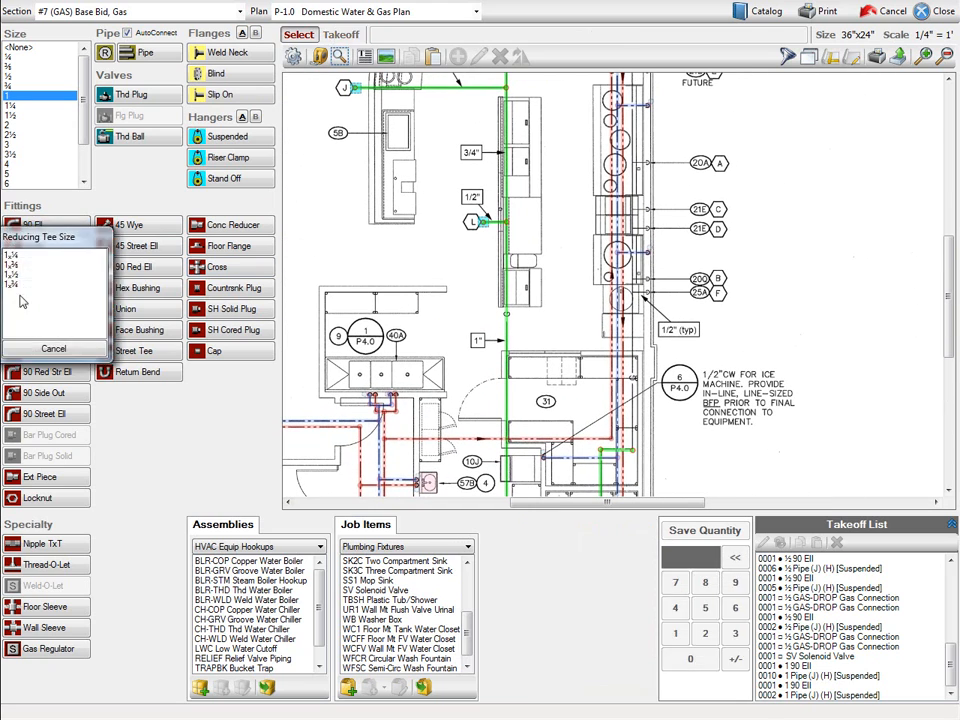
{"action": "left_click", "coordinate": [20, 283]}
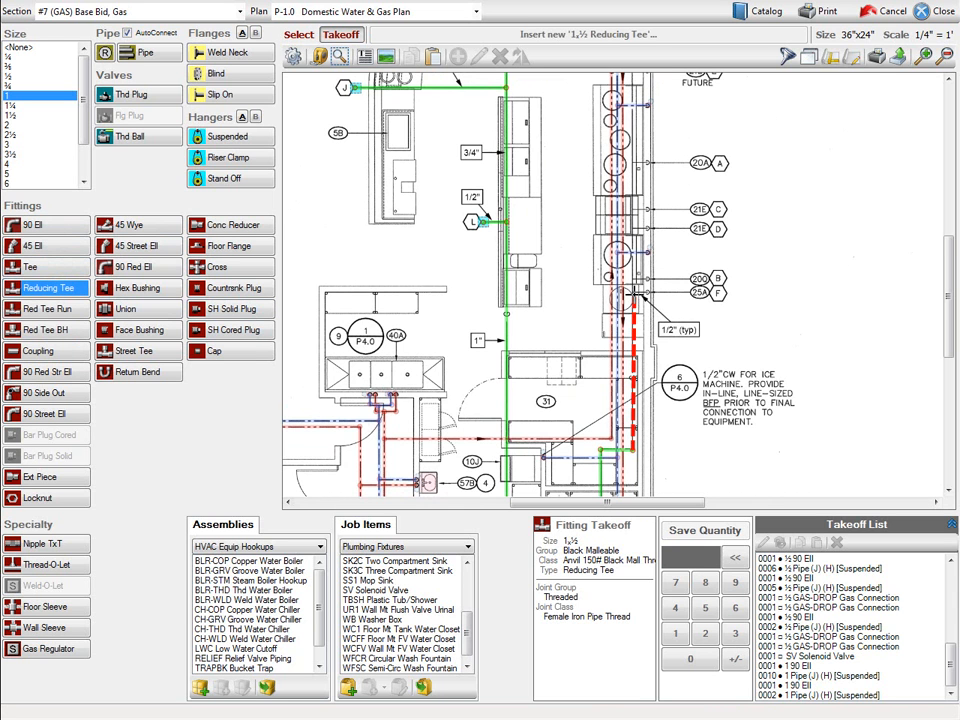
{"action": "left_click", "coordinate": [633, 287]}
{"action": "left_click", "coordinate": [634, 278]}
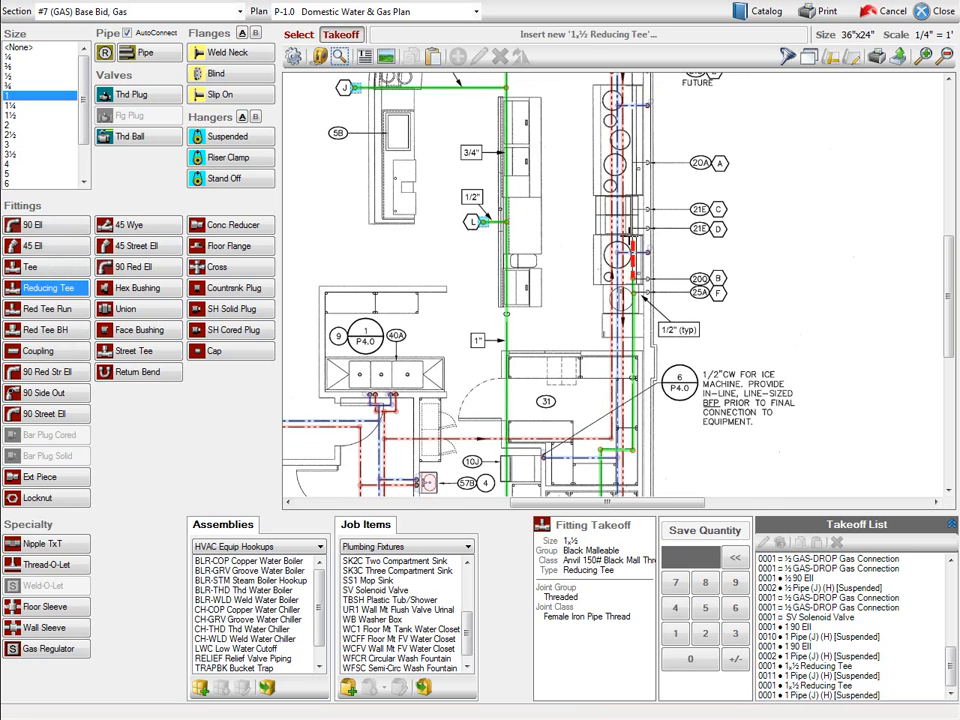
{"action": "left_click", "coordinate": [633, 228]}
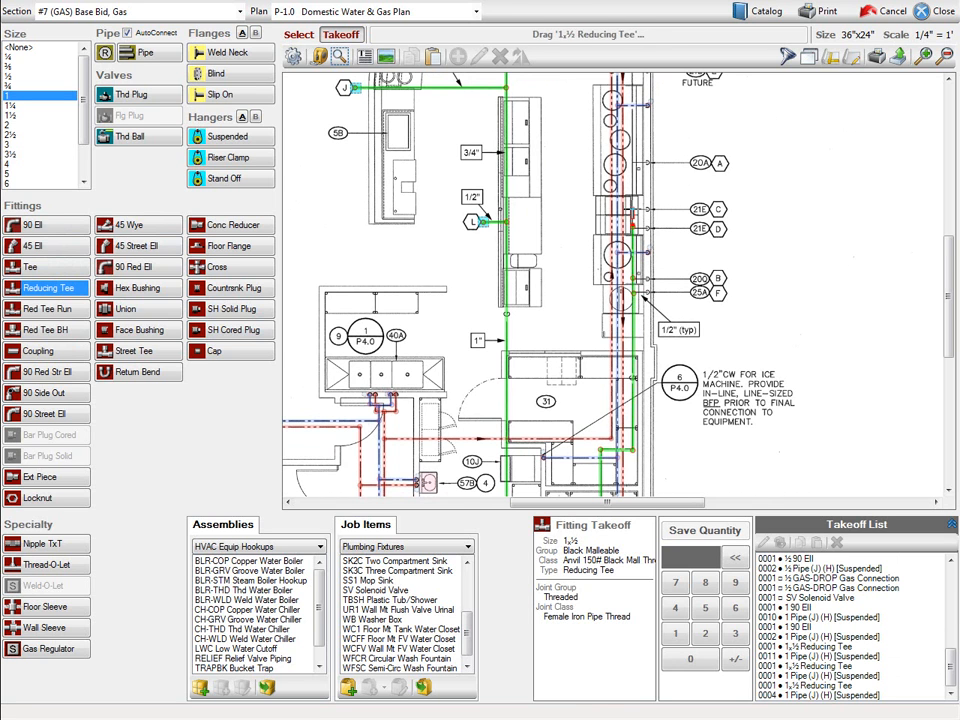
{"action": "left_click", "coordinate": [633, 209]}
{"action": "left_click", "coordinate": [633, 163]}
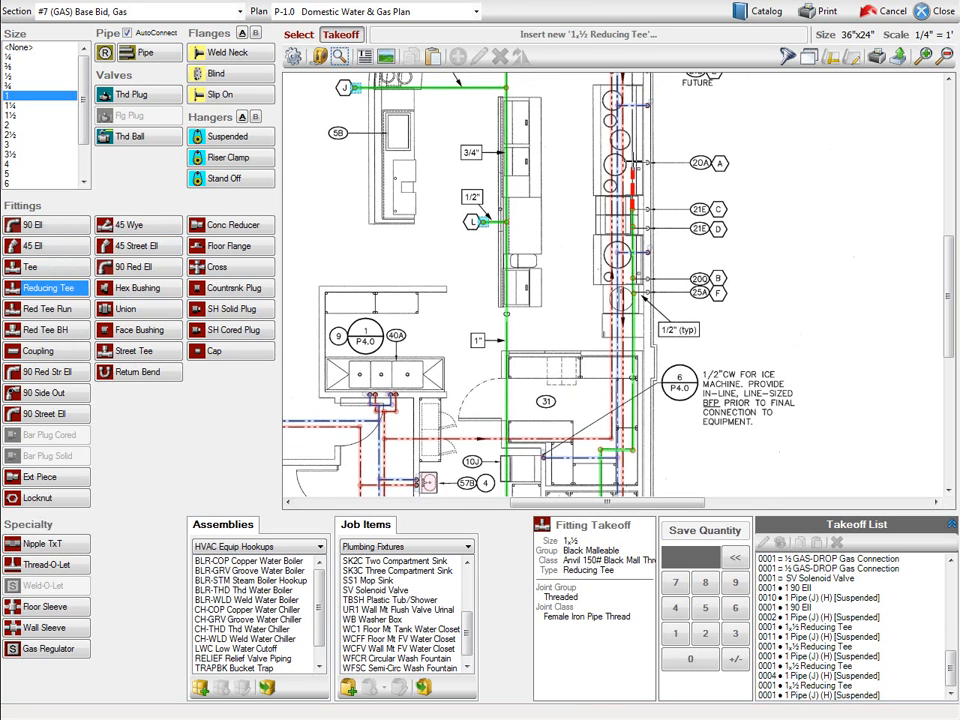
Place a 1x½ Conc Reducer on the gas main just past the reducing tee at connection A.
{"action": "scroll", "coordinate": [472, 121], "scroll_direction": "up", "scroll_amount": 3}
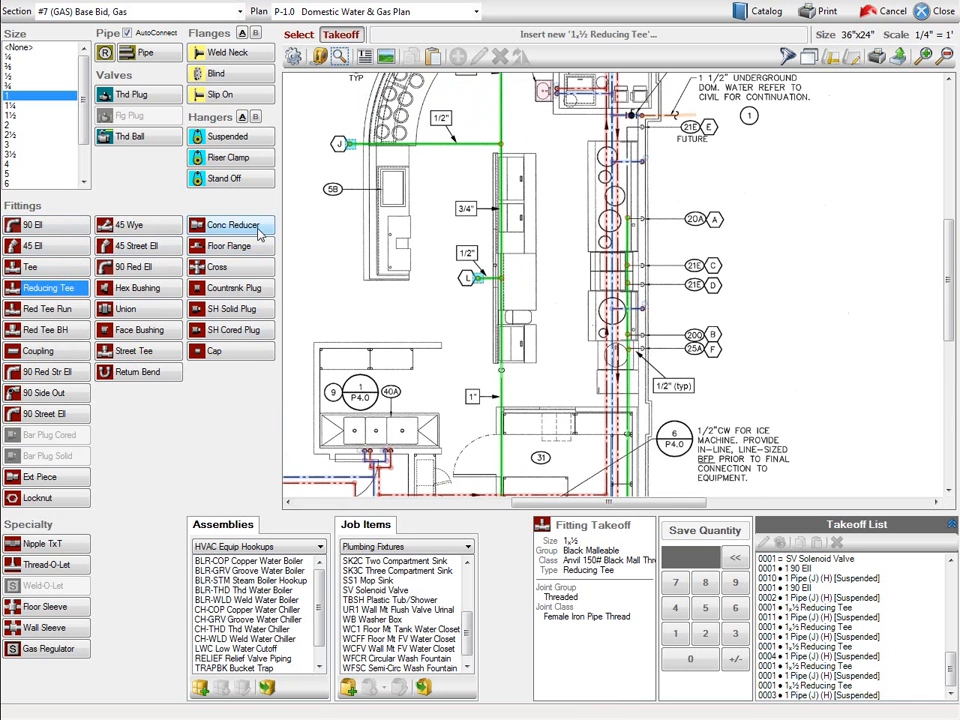
{"action": "left_click", "coordinate": [222, 224]}
{"action": "left_click", "coordinate": [192, 211]}
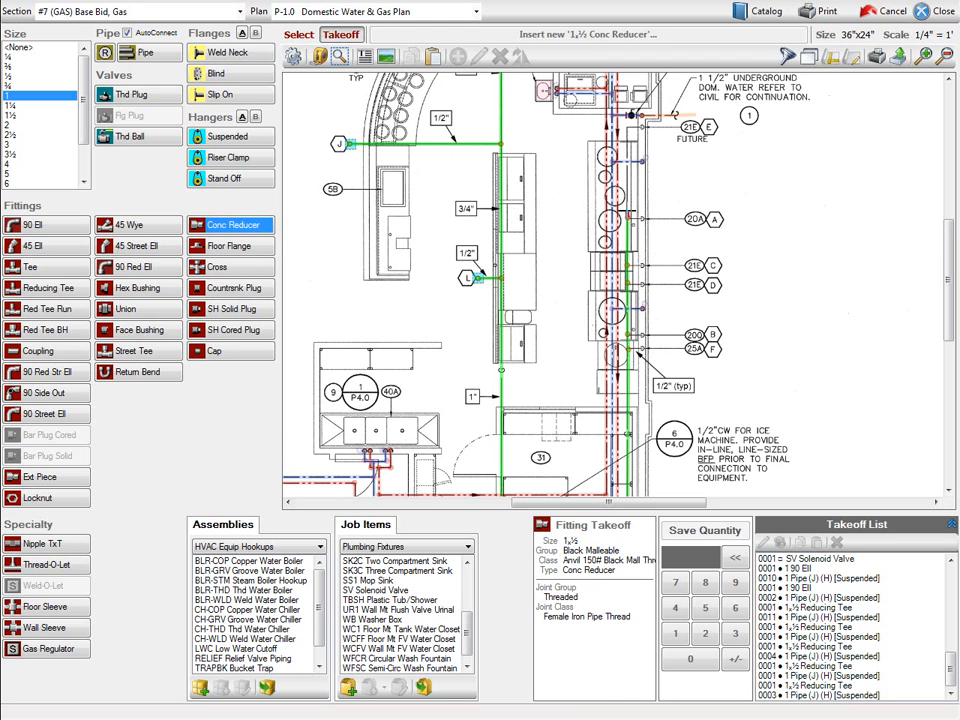
{"action": "left_click", "coordinate": [627, 211]}
Extend the gas line in ½ in pipe from the reducer to future connection E, using two ½ in 90 Ells.
{"action": "left_click", "coordinate": [7, 76]}
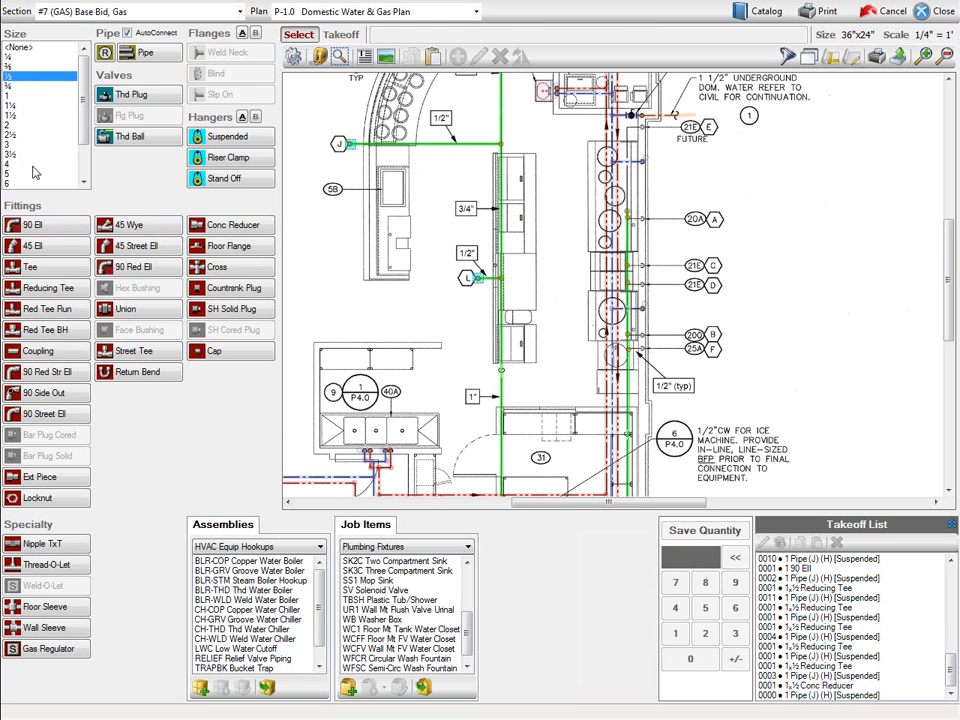
{"action": "left_click", "coordinate": [30, 224]}
{"action": "left_click", "coordinate": [627, 127]}
{"action": "left_click", "coordinate": [642, 127]}
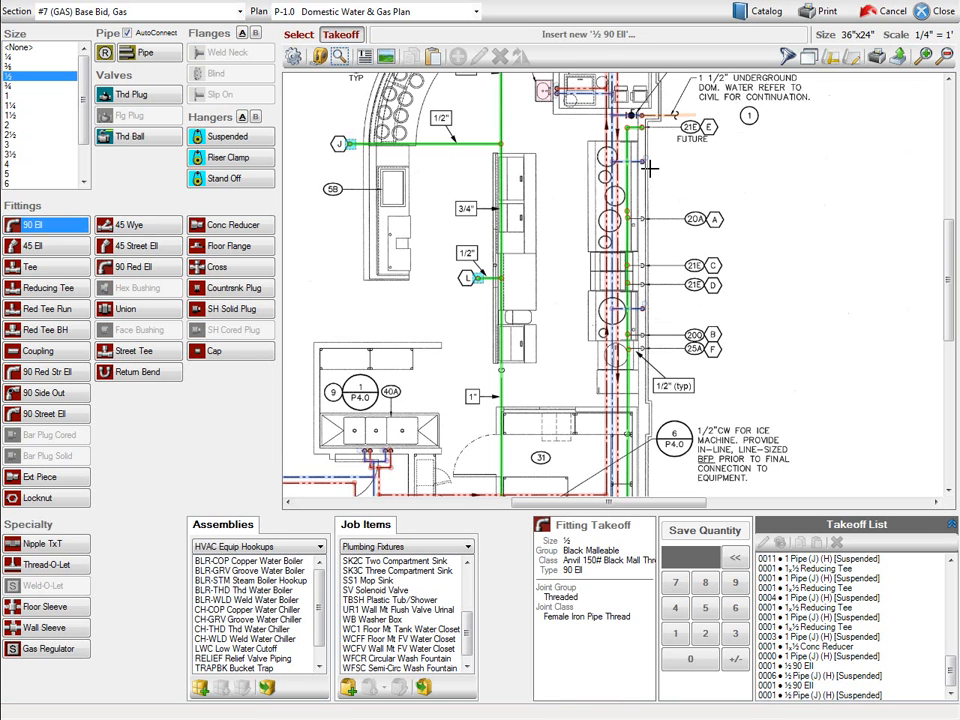
Run ½ in gas branches ending in ½ in 90 Ells from the tees to connections A, C, D, B and F.
{"action": "left_click", "coordinate": [642, 218]}
{"action": "left_click", "coordinate": [645, 265]}
{"action": "left_click", "coordinate": [640, 336]}
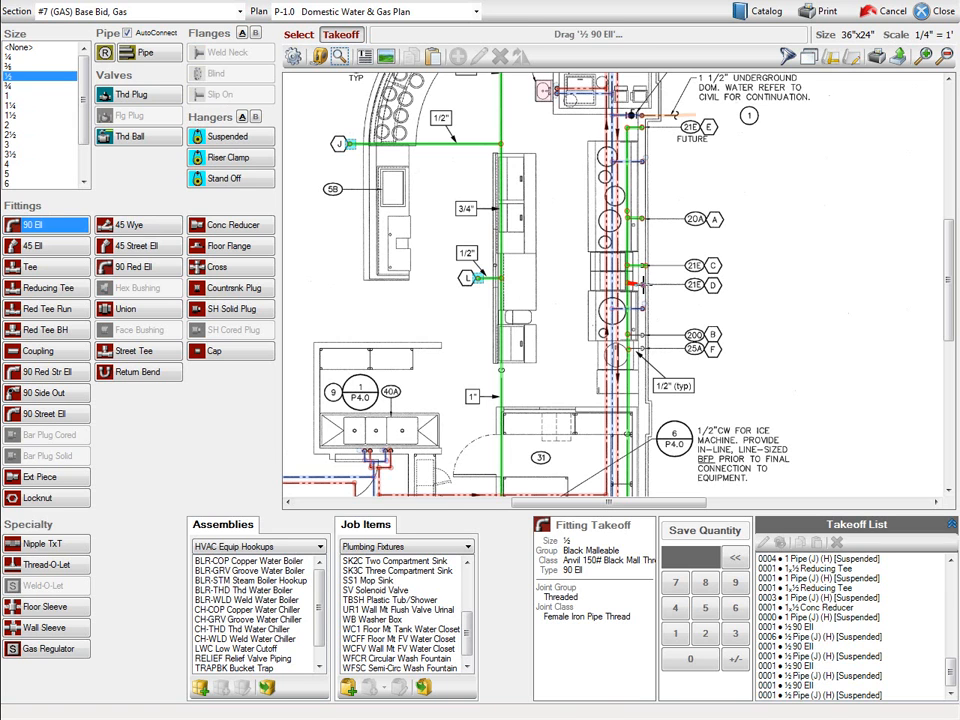
{"action": "left_click", "coordinate": [640, 346]}
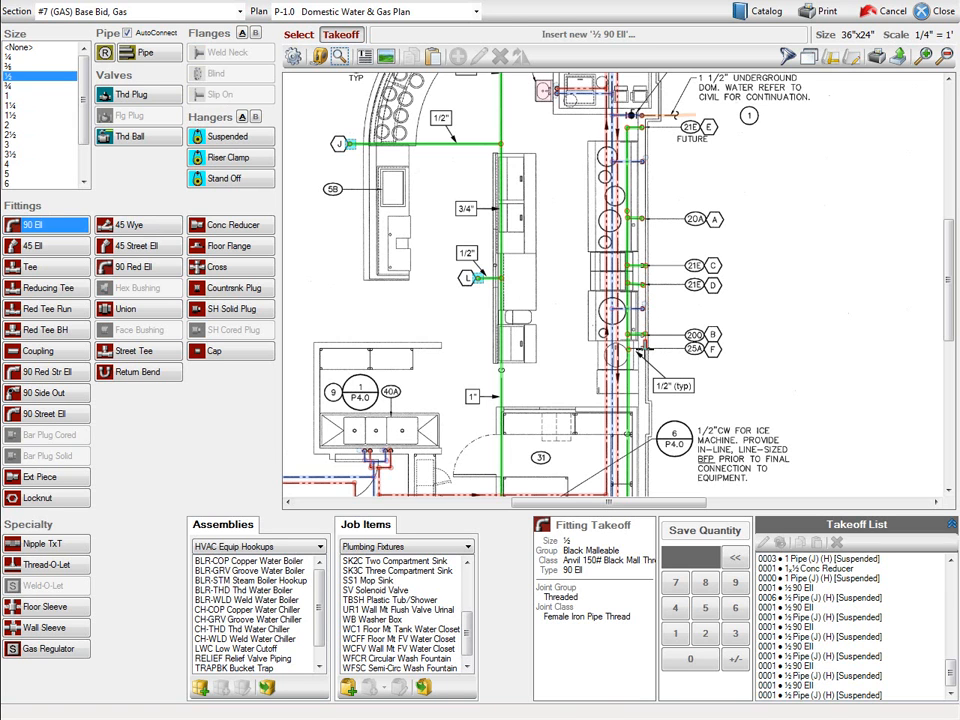
{"action": "left_click", "coordinate": [644, 347]}
{"action": "left_click", "coordinate": [644, 347]}
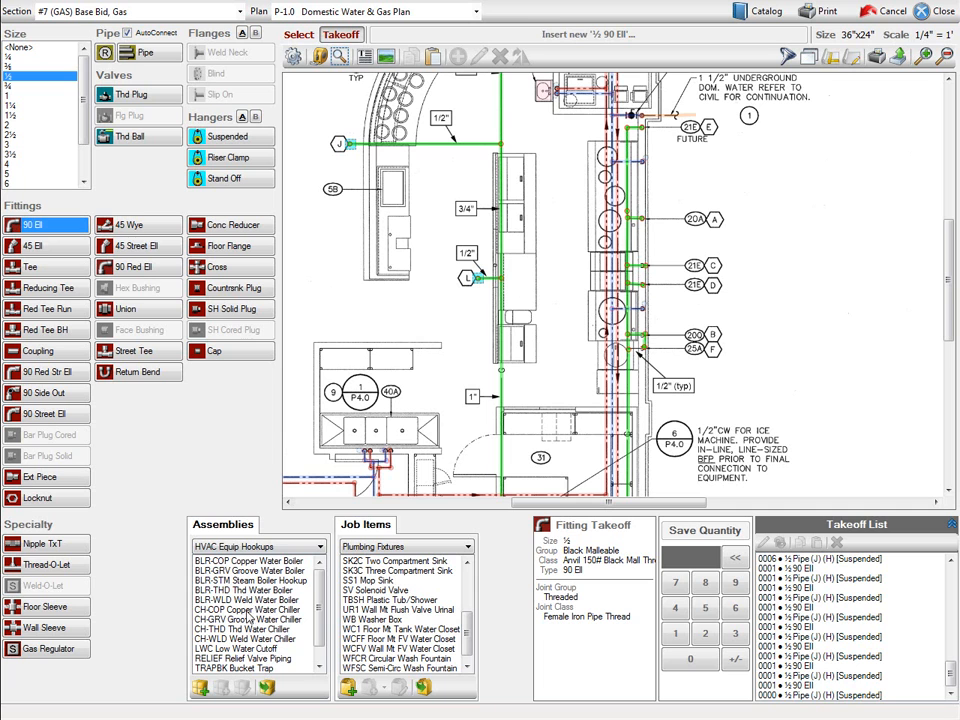
Place ½ GAS-DROP Gas Connection assemblies from Plumbing Connections at equipment connections F, B, D, C, A and future E.
{"action": "left_click", "coordinate": [233, 548]}
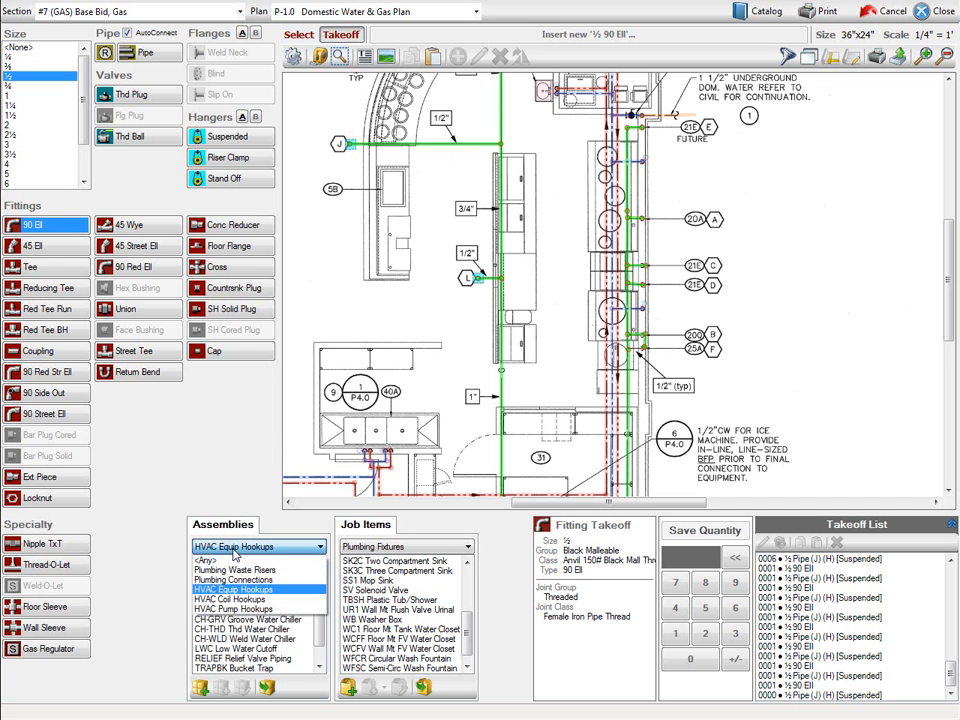
{"action": "left_click", "coordinate": [228, 583]}
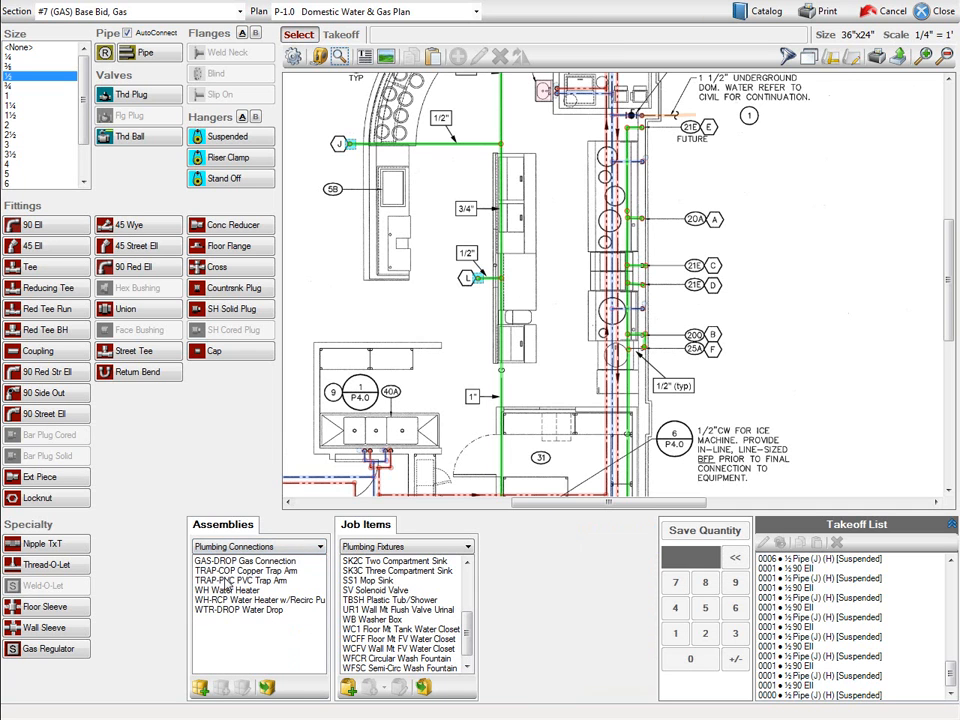
{"action": "double_click", "coordinate": [229, 563]}
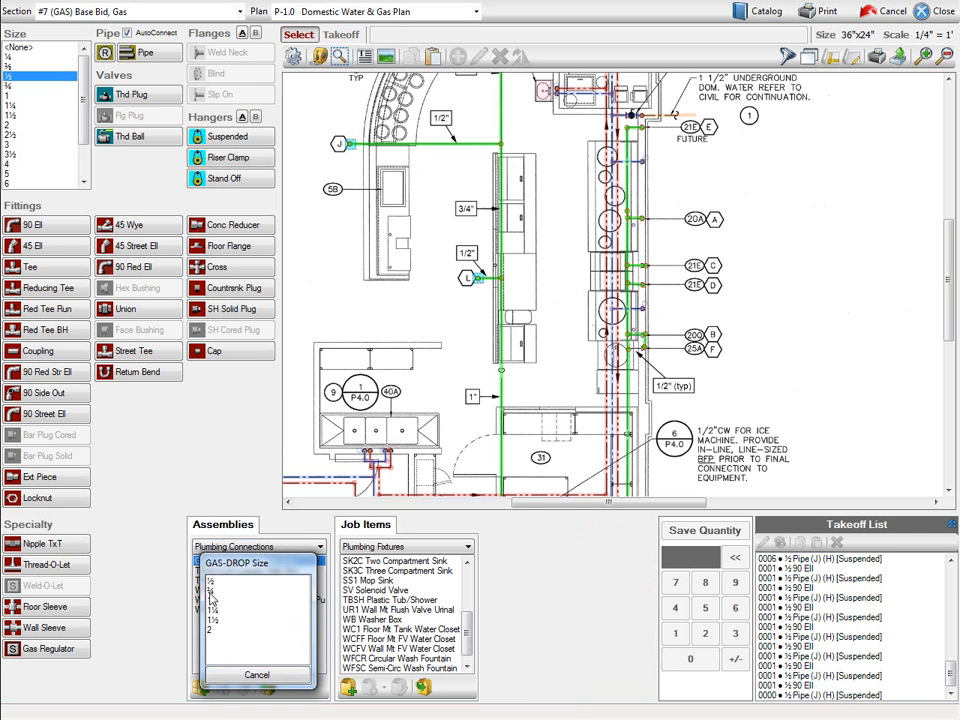
{"action": "double_click", "coordinate": [215, 582]}
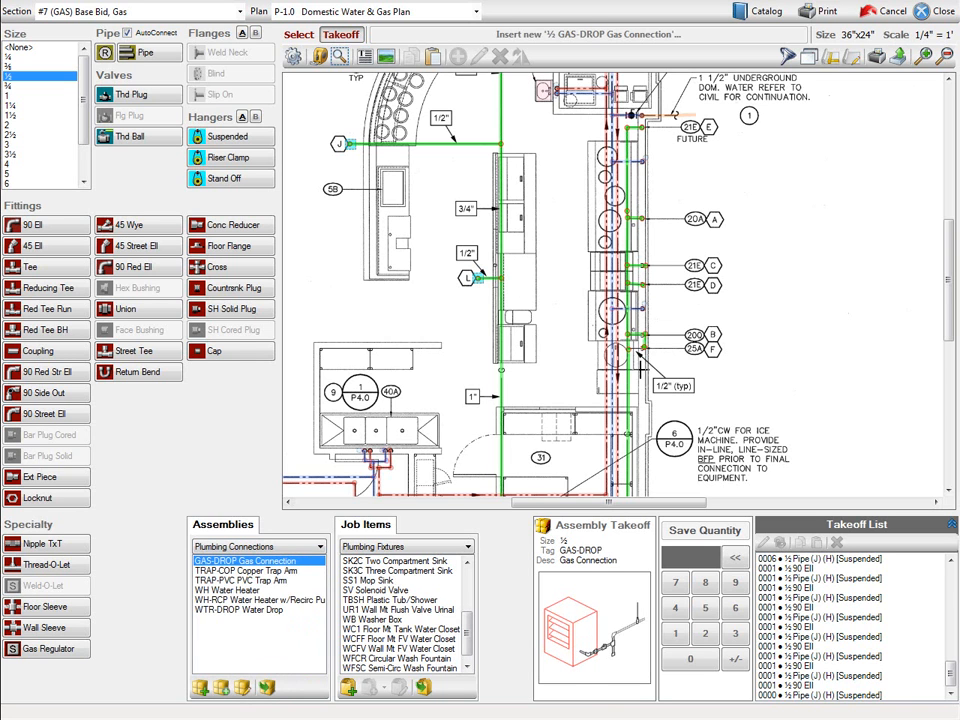
{"action": "left_click_drag", "start_coordinate": [643, 345], "coordinate": [648, 308]}
{"action": "left_click", "coordinate": [643, 286]}
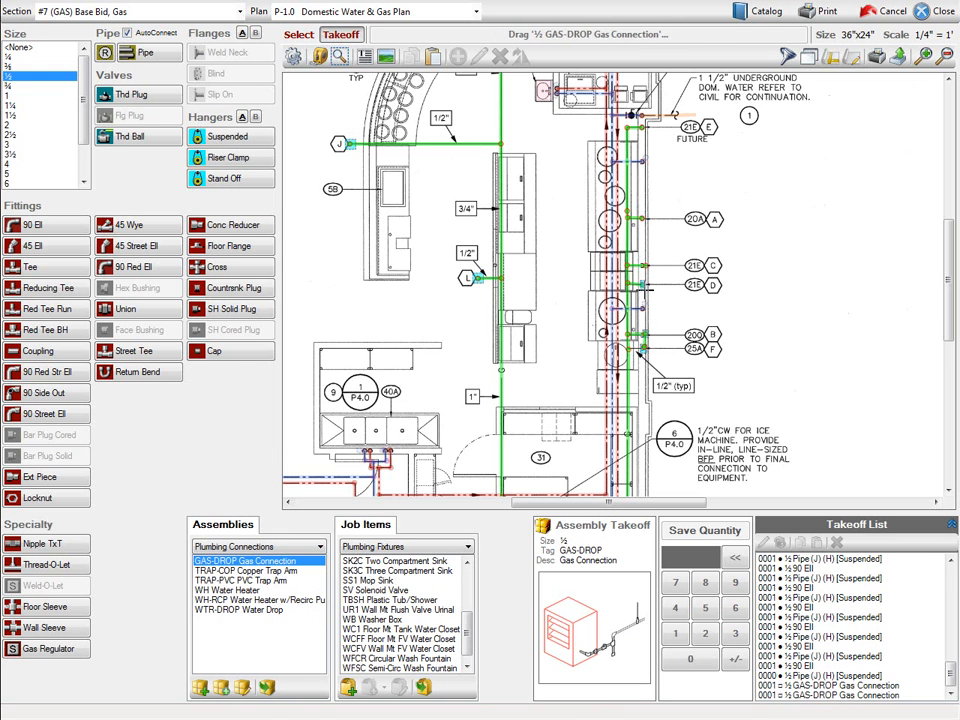
{"action": "left_click", "coordinate": [644, 266]}
{"action": "left_click", "coordinate": [644, 219]}
{"action": "left_click", "coordinate": [645, 122]}
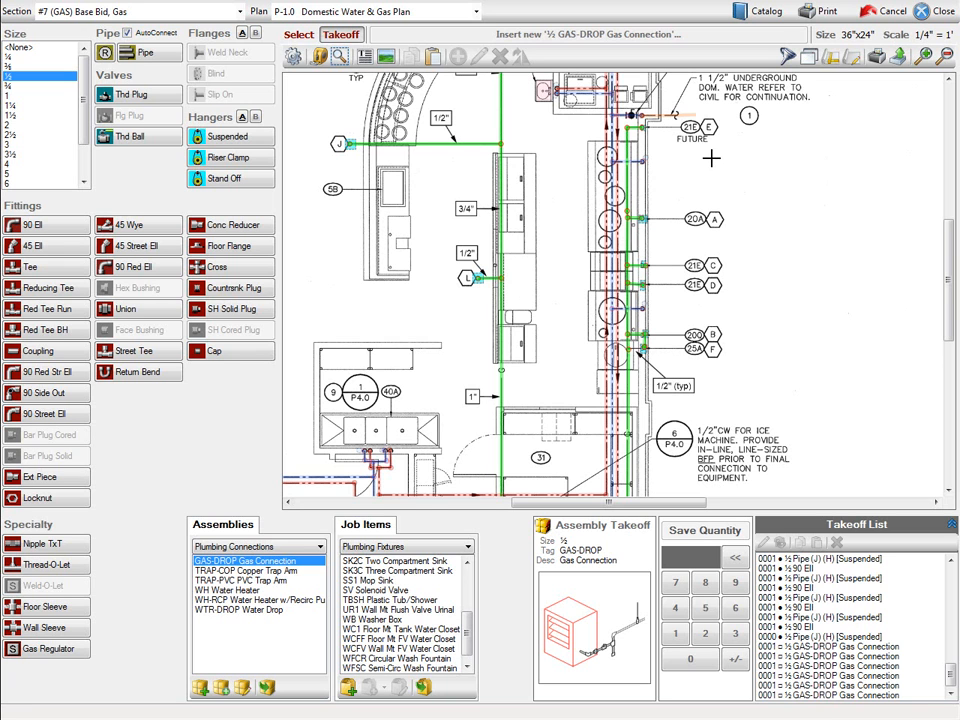
Close the gas takeoff and recalculate the job reports for all sections.
{"action": "left_click", "coordinate": [936, 11]}
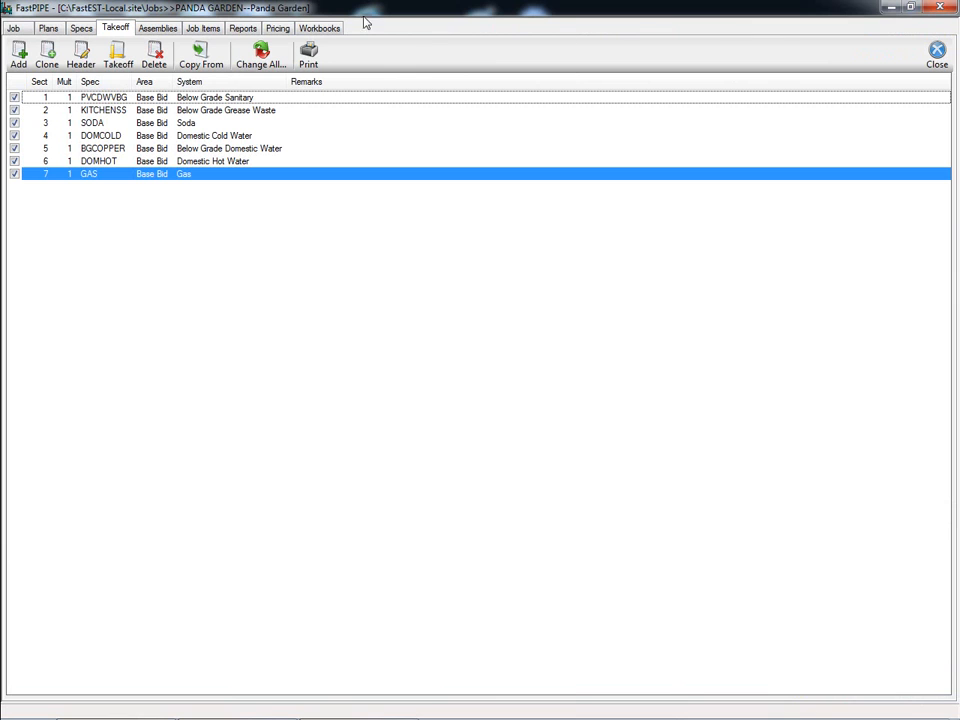
{"action": "left_click", "coordinate": [240, 30]}
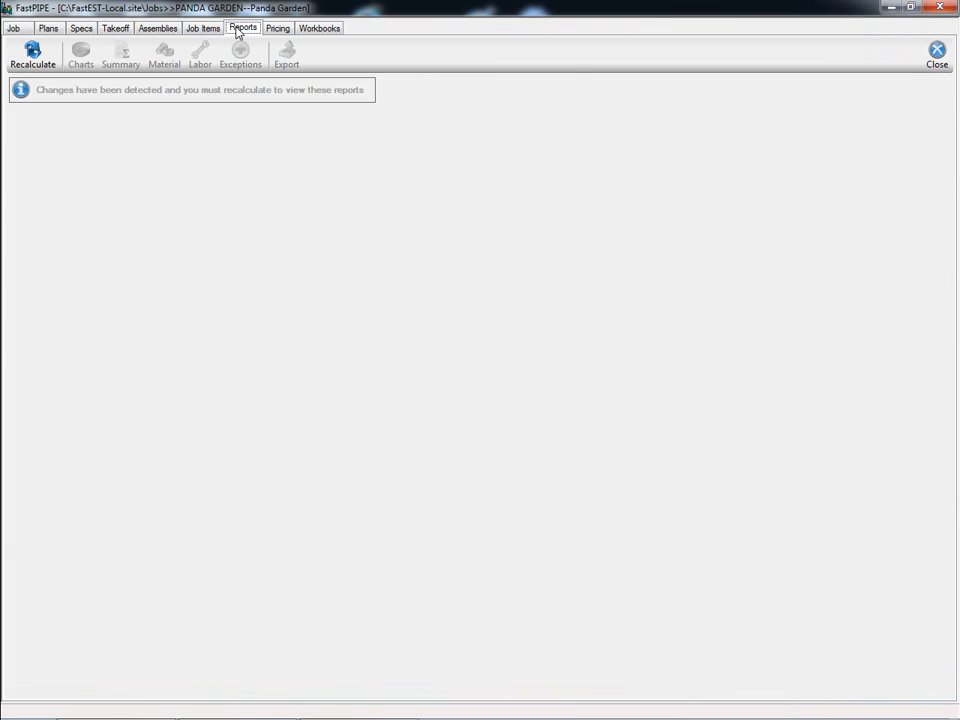
{"action": "left_click", "coordinate": [33, 52]}
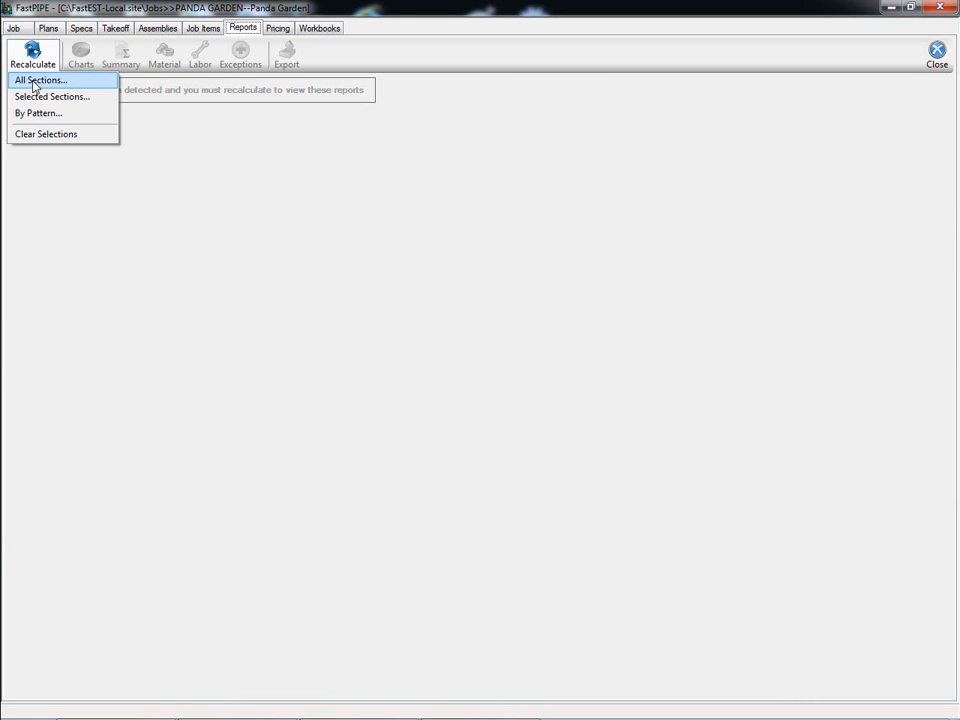
{"action": "left_click", "coordinate": [36, 82]}
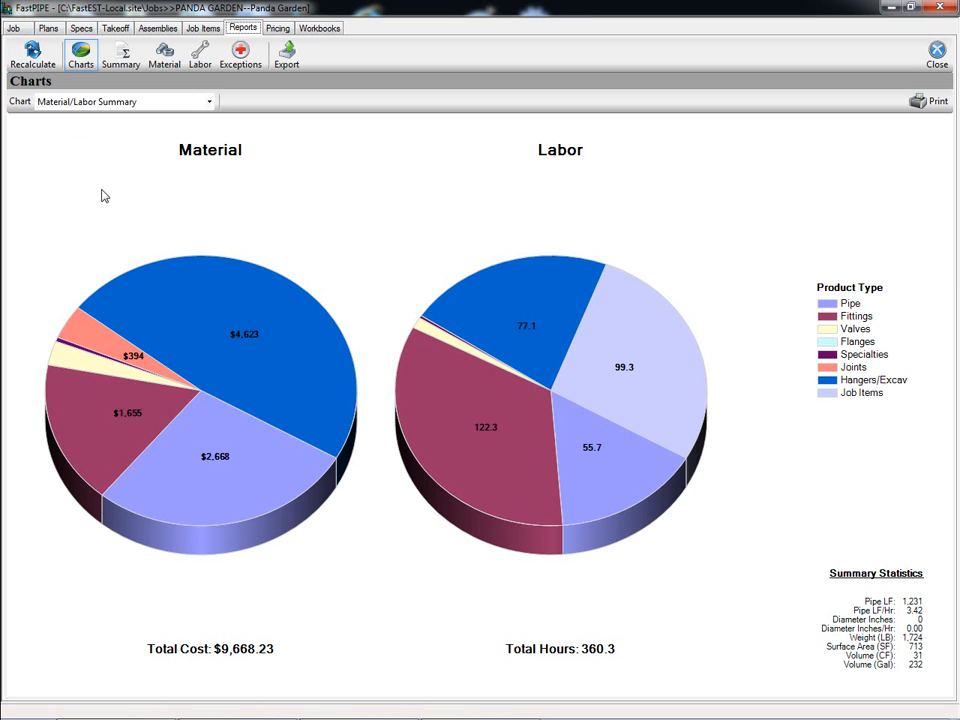
Review the Material/Labor Breakdown summary, the material and labor reports, and the job's item pricing.
{"action": "left_click", "coordinate": [121, 60]}
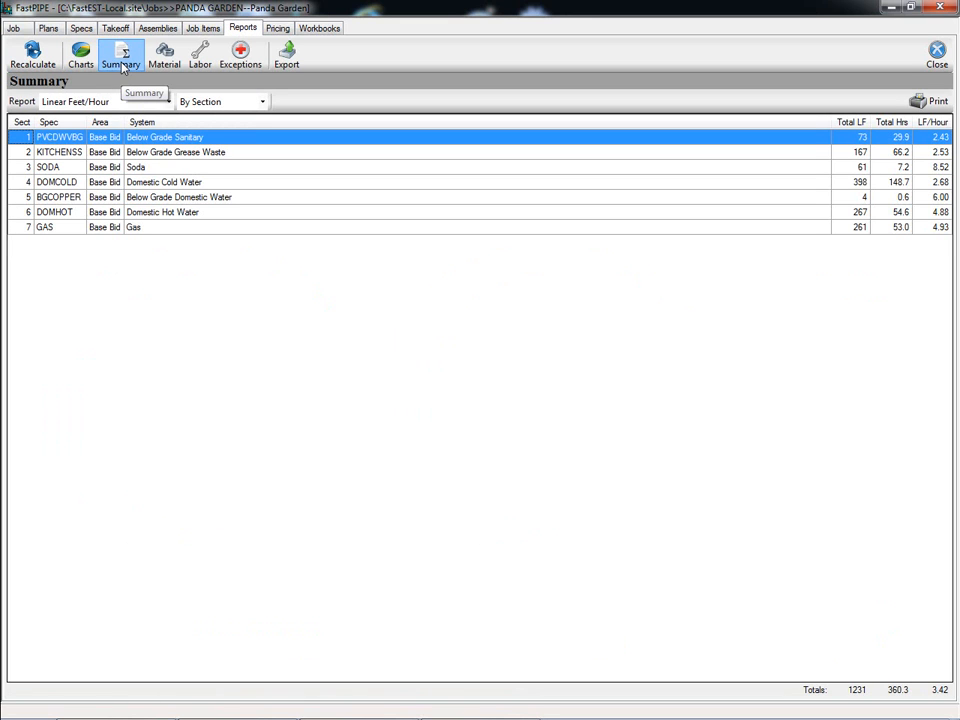
{"action": "left_click", "coordinate": [167, 101]}
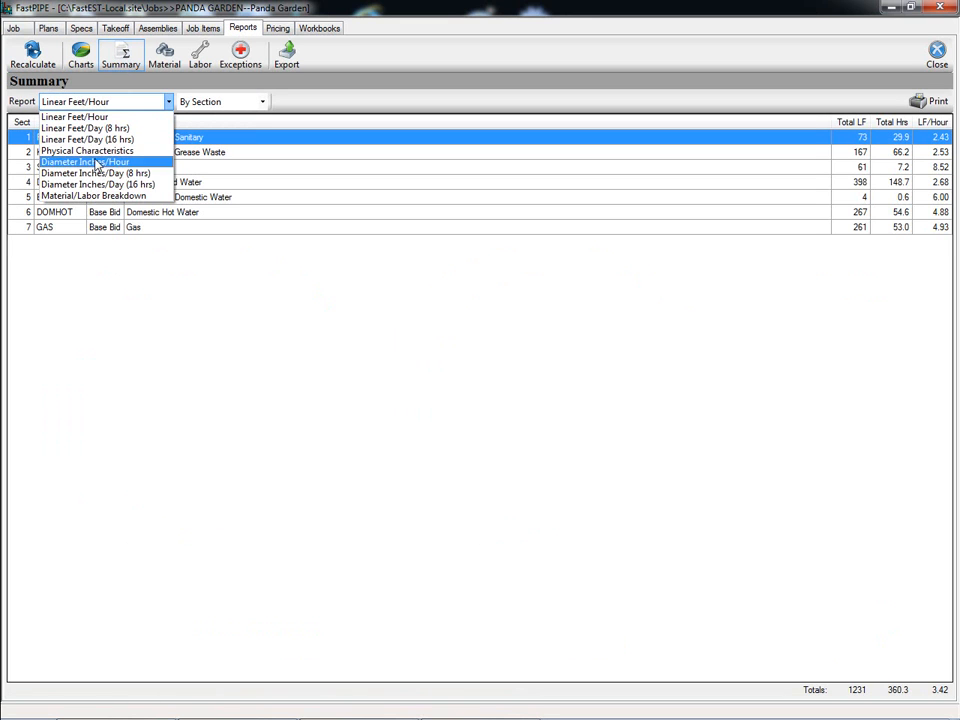
{"action": "left_click", "coordinate": [93, 196]}
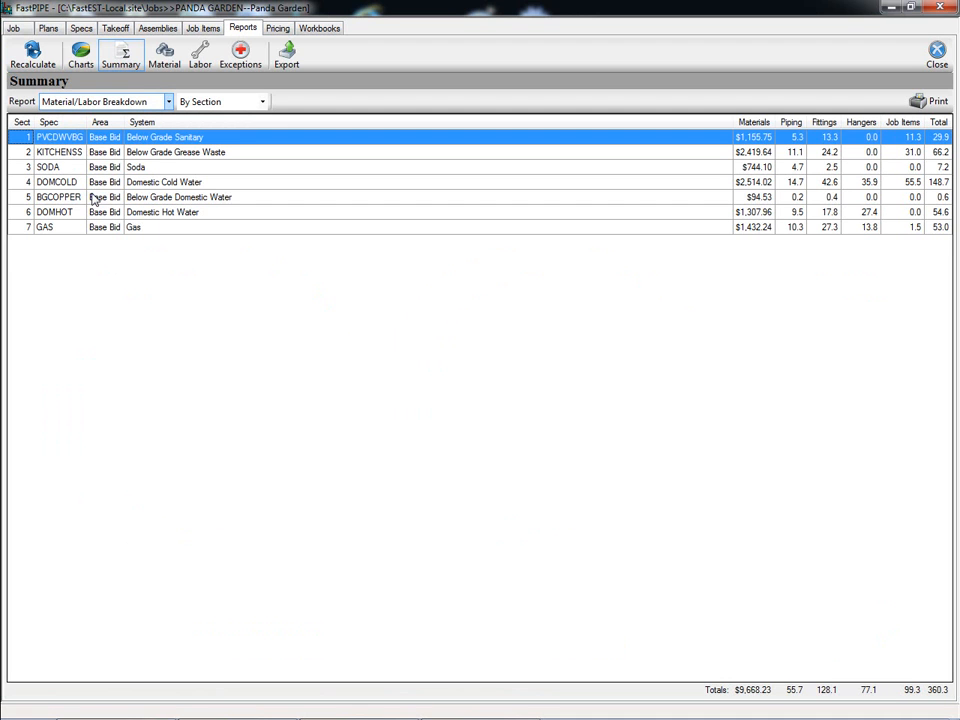
{"action": "left_click", "coordinate": [170, 64]}
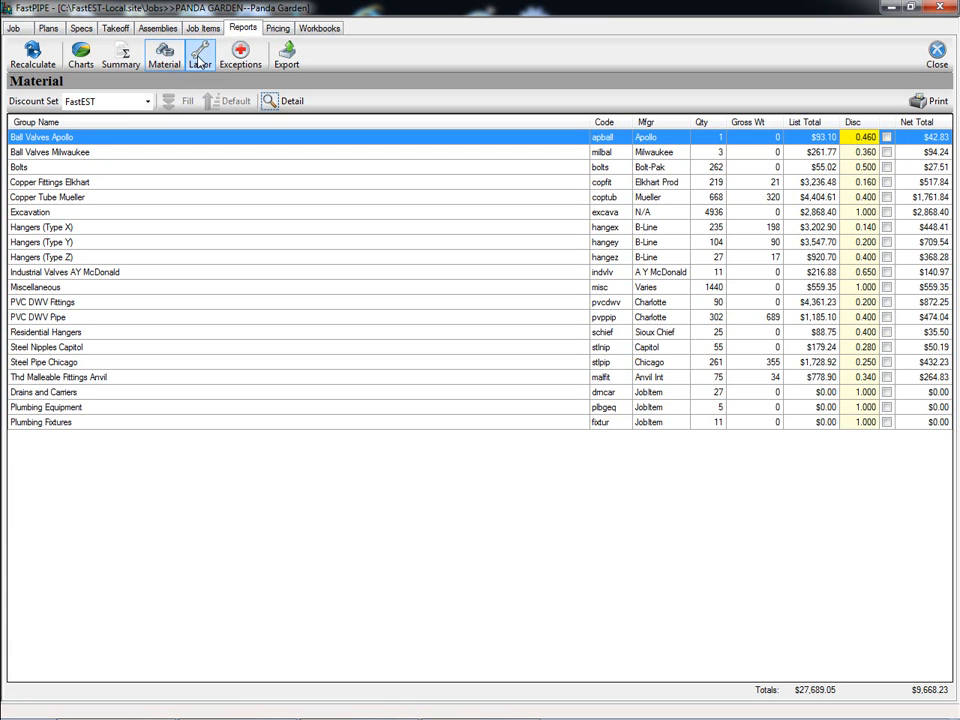
{"action": "left_click", "coordinate": [199, 62]}
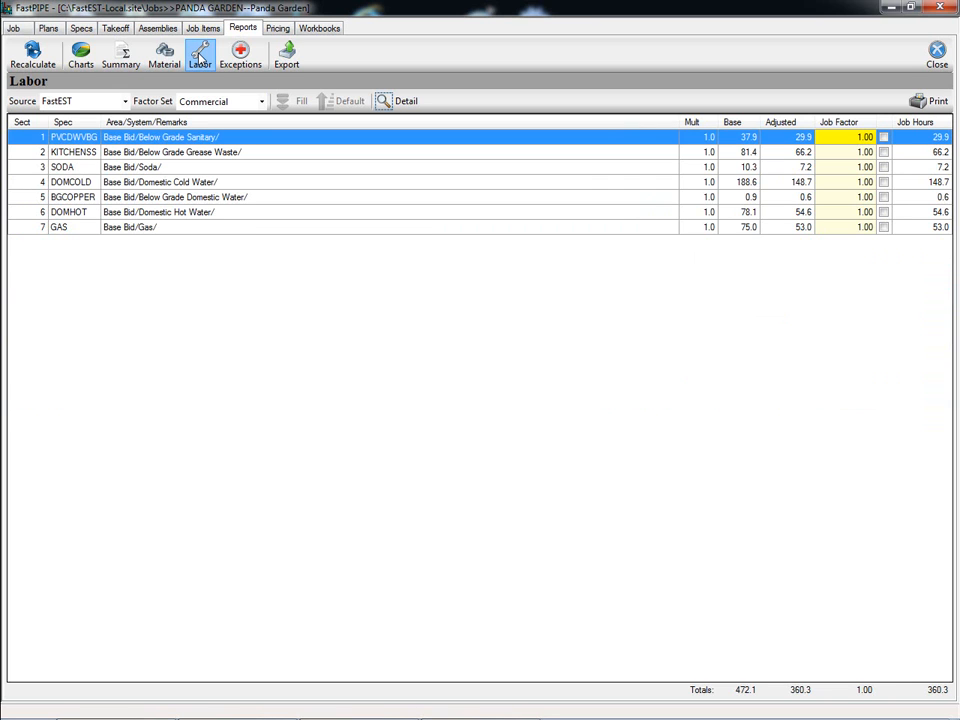
{"action": "left_click", "coordinate": [278, 30]}
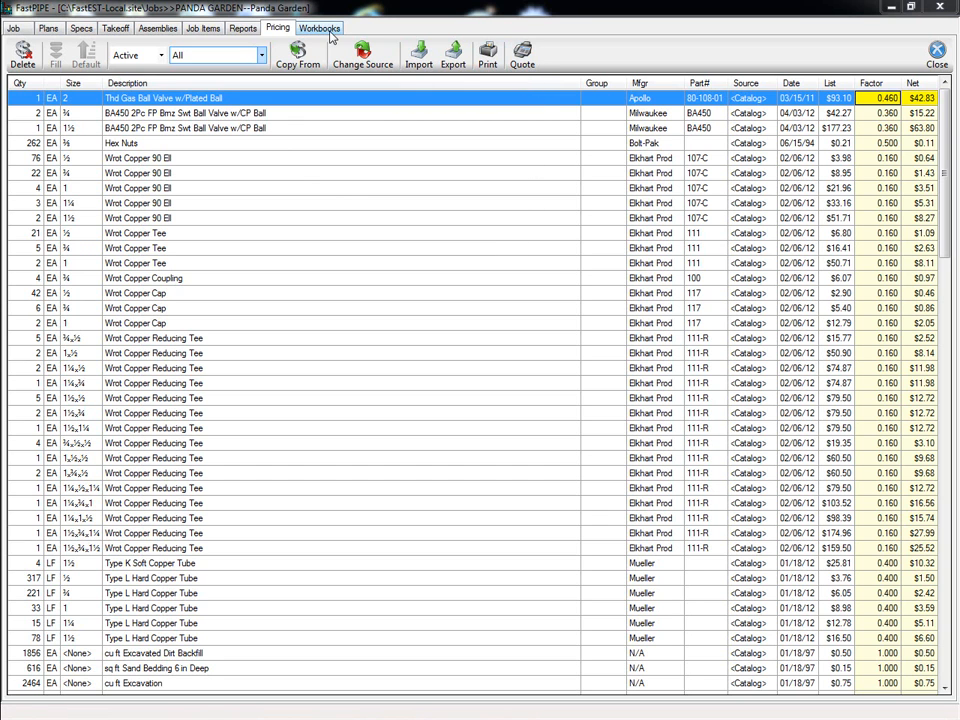
Open the existing base.xlsm workbook, loading it with new job data, and acknowledge the completed update.
{"action": "left_click", "coordinate": [326, 35]}
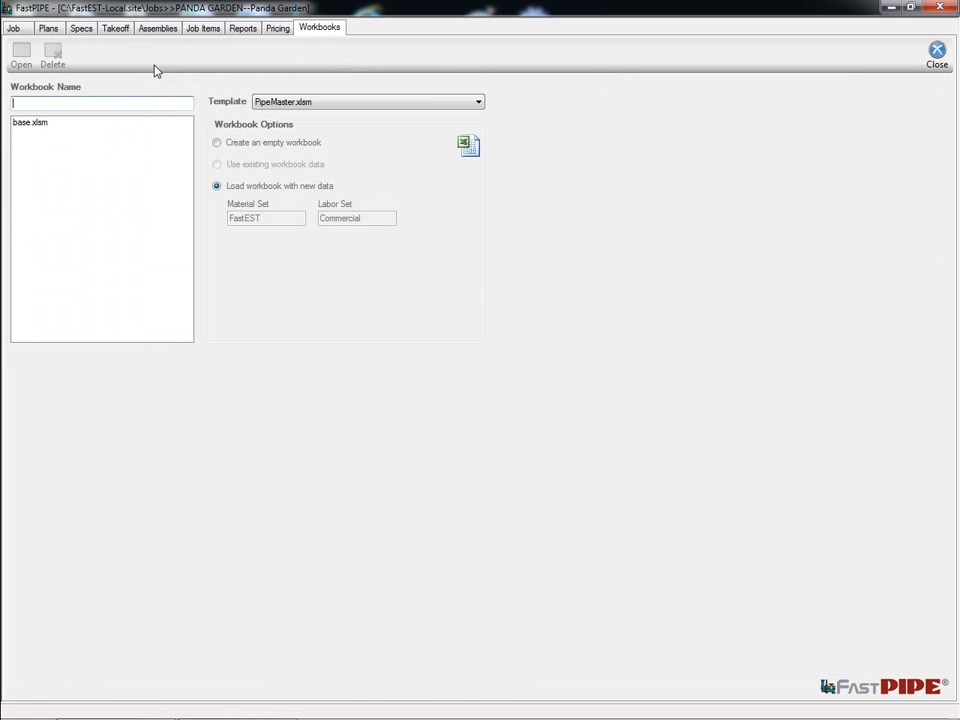
{"action": "left_click", "coordinate": [32, 126]}
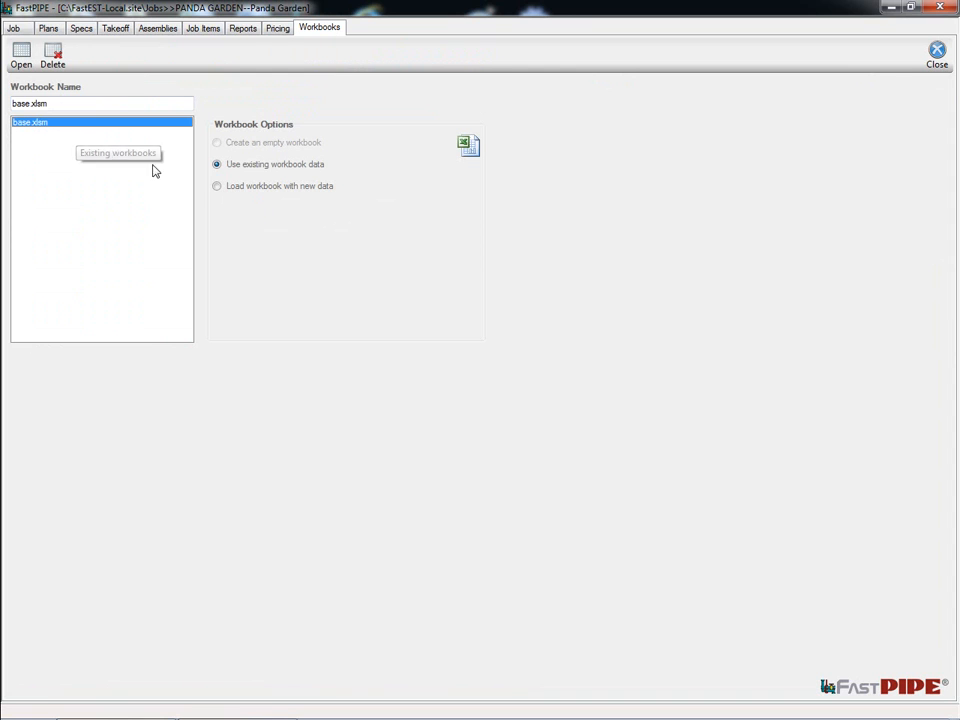
{"action": "left_click", "coordinate": [216, 186]}
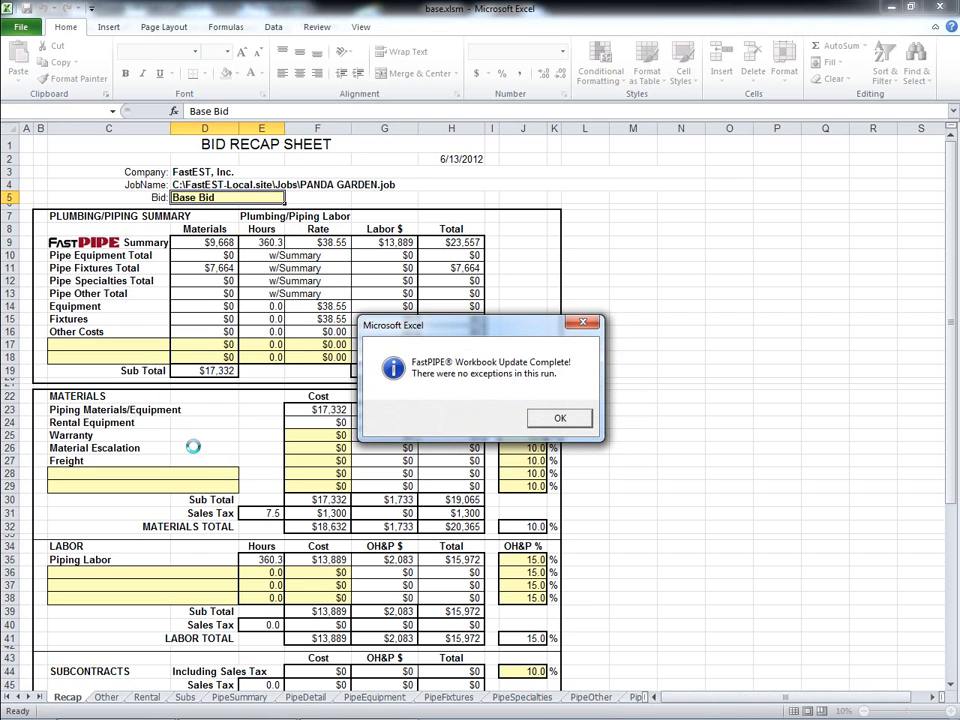
{"action": "left_click", "coordinate": [560, 419]}
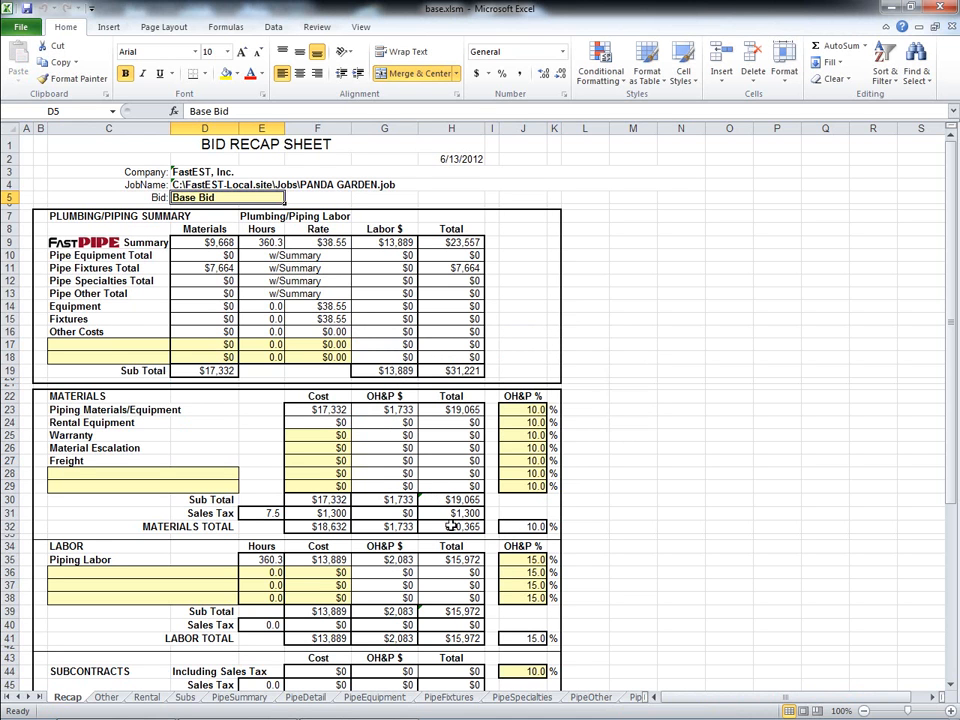
Examine the quoted fixture costs on the PipeFixtures sheet and the Recap sheet down to the quoted price.
{"action": "left_click", "coordinate": [449, 697]}
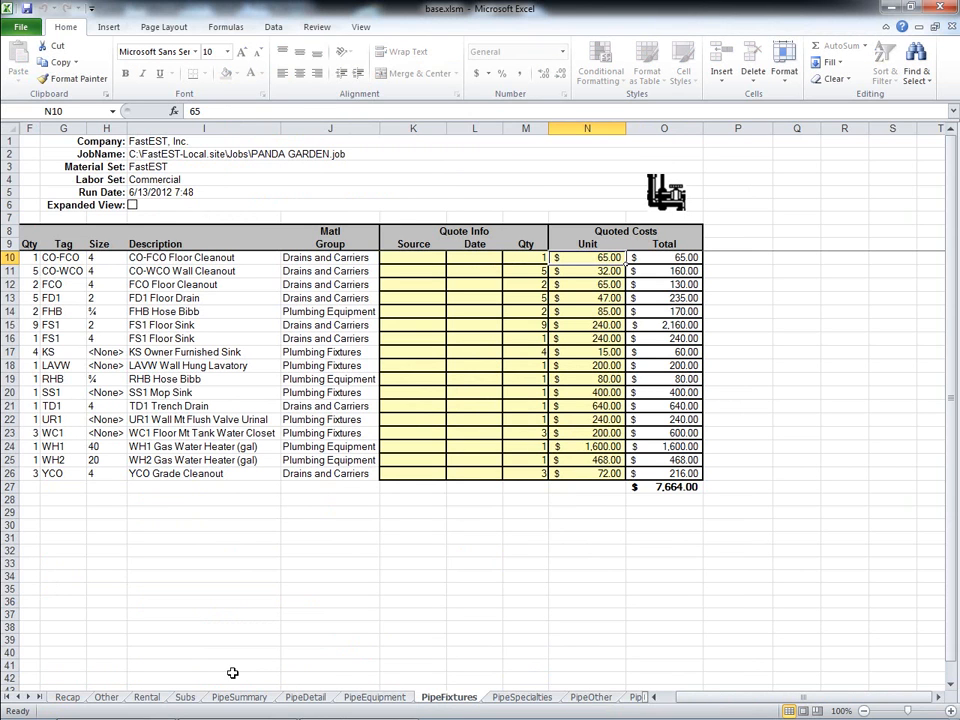
{"action": "left_click", "coordinate": [72, 699]}
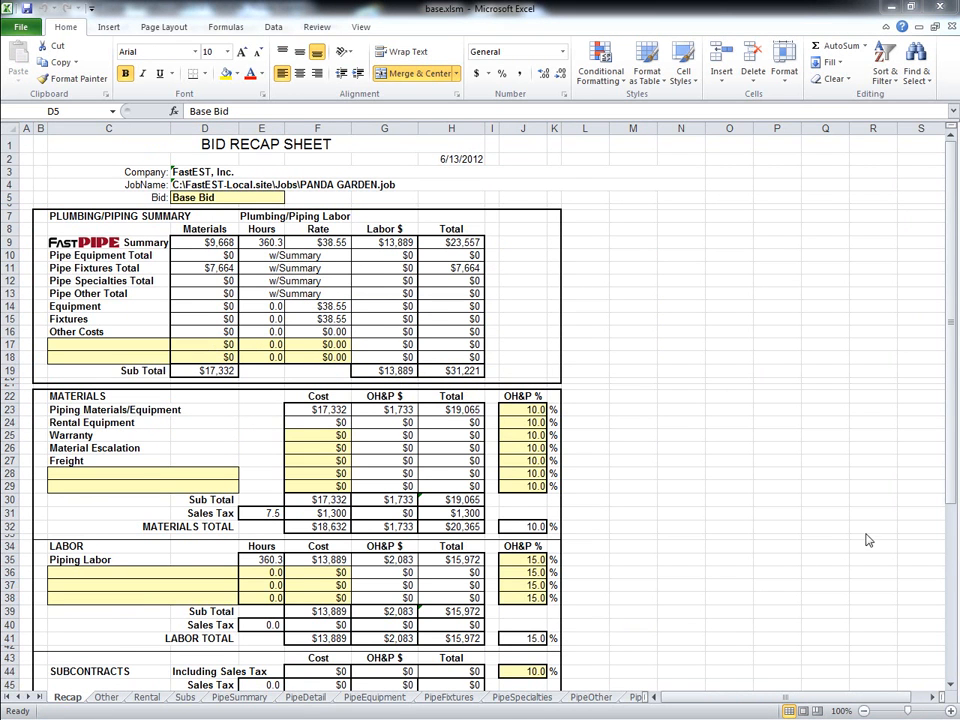
{"action": "key", "text": "ctrl+c"}
{"action": "left_click_drag", "start_coordinate": [955, 510], "coordinate": [955, 545]}
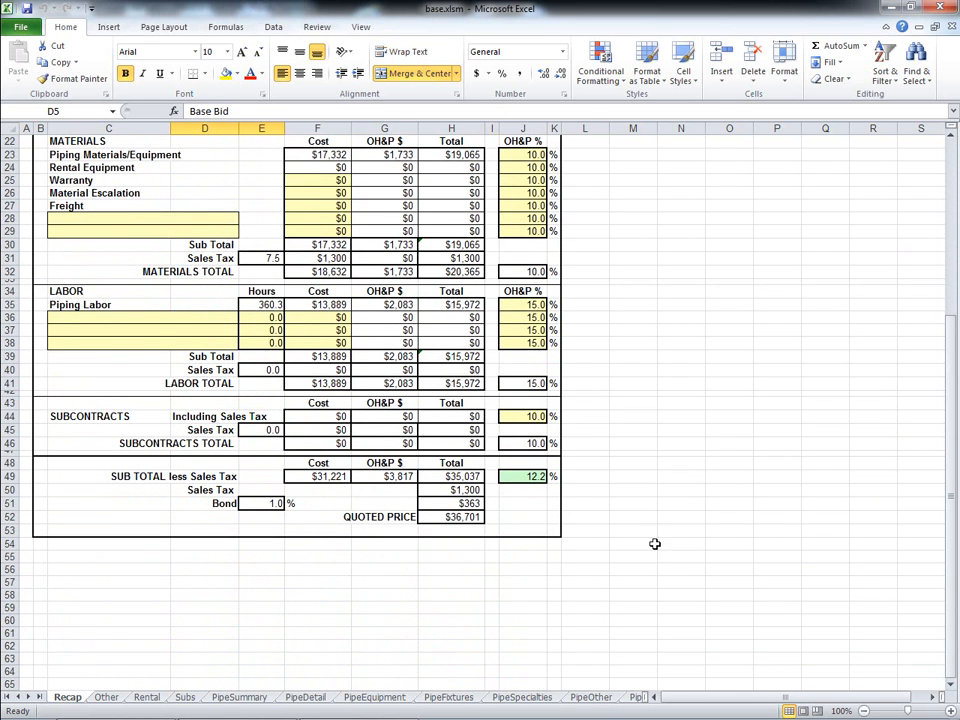